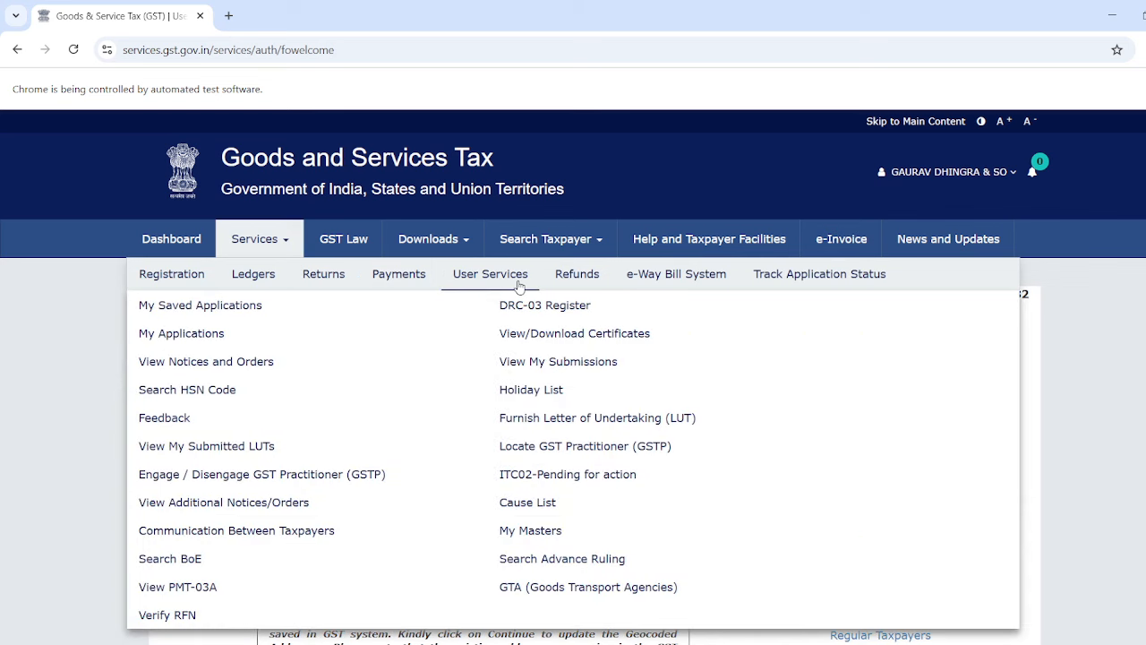
Open My Applications and choose the voluntary payment intimation (DRC-03) as the application type.
click(199, 335)
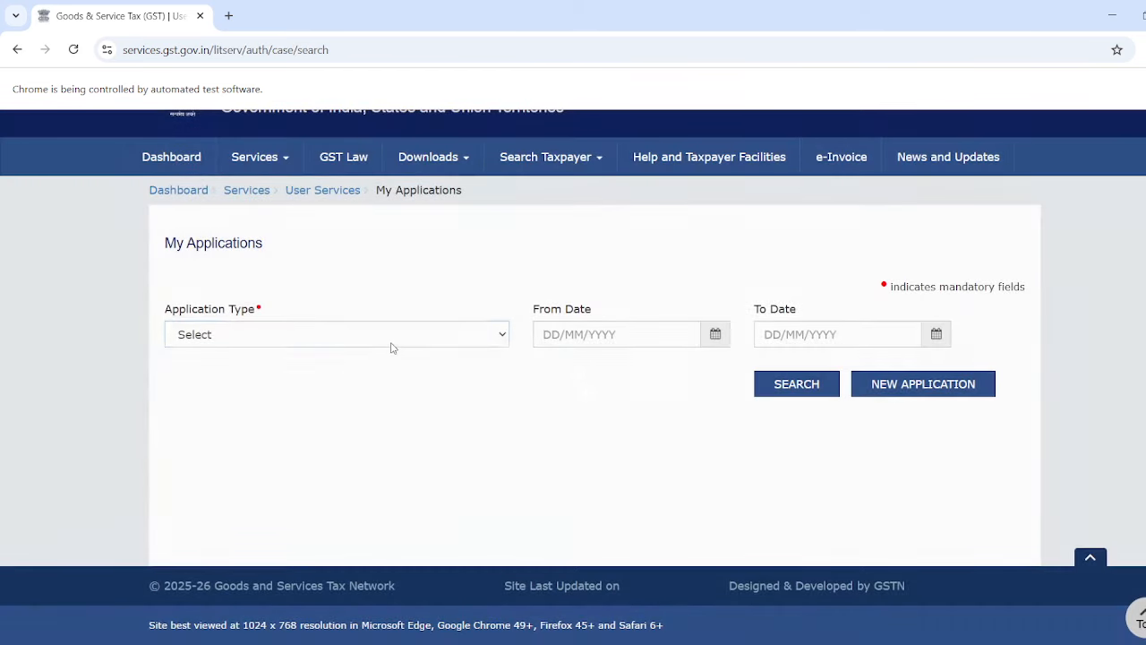
click(391, 344)
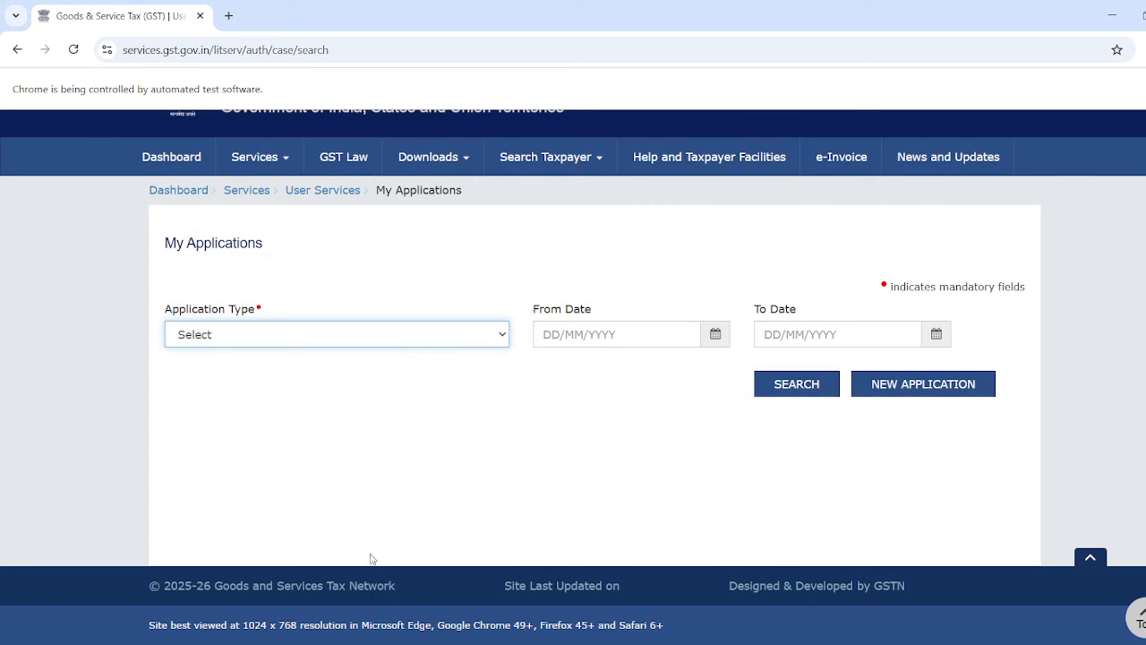
click(377, 403)
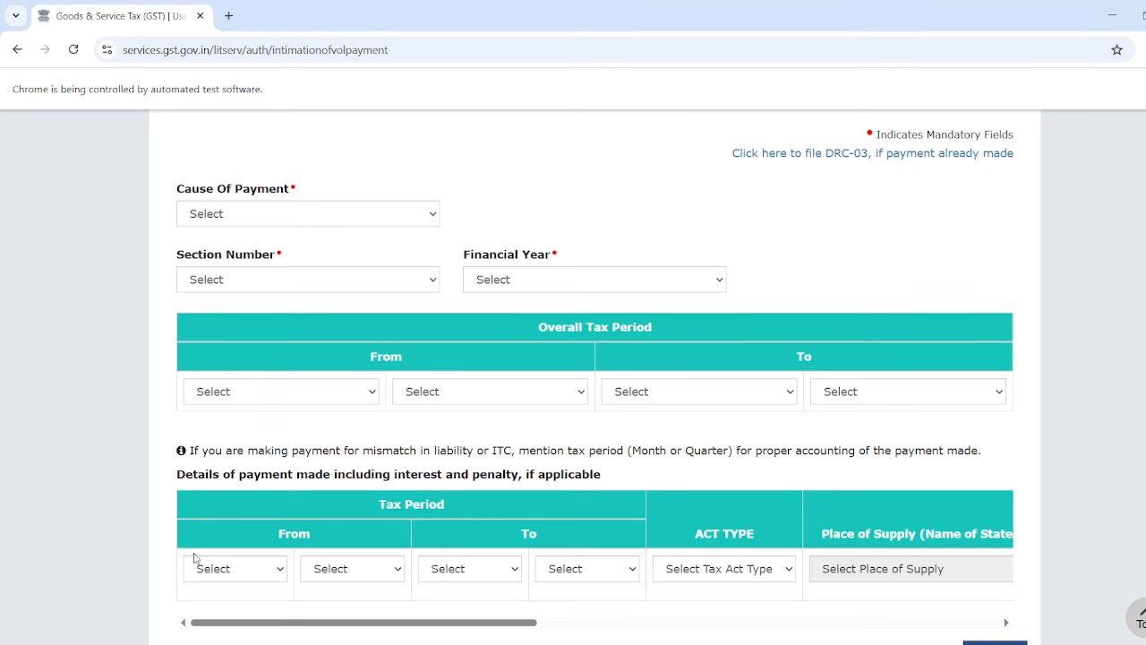
Set the cause of payment to Before issuance of SCN/Statement (Voluntary) and decline payment against a system-generated document or case ID.
scroll(1035, 446, down, 1)
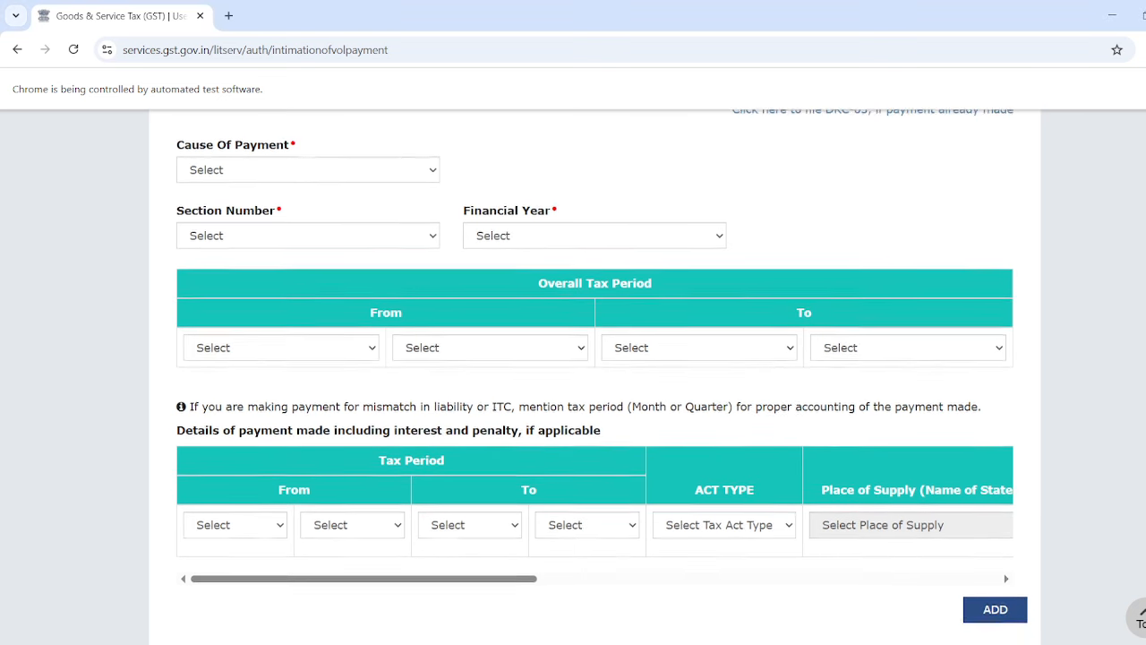
click(388, 168)
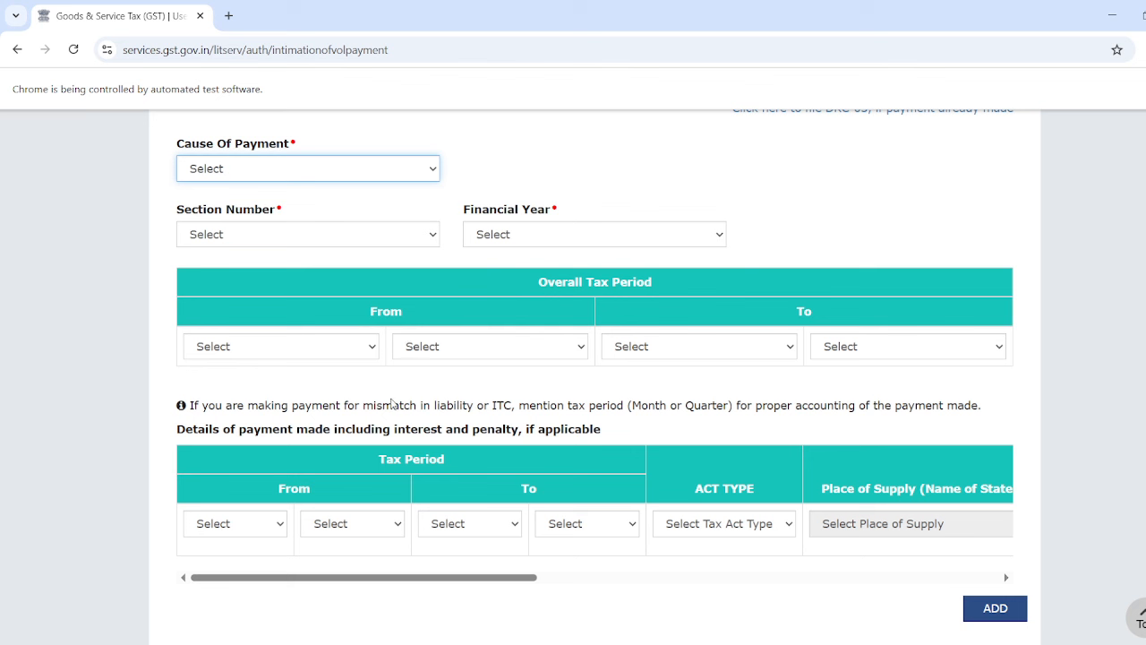
click(391, 403)
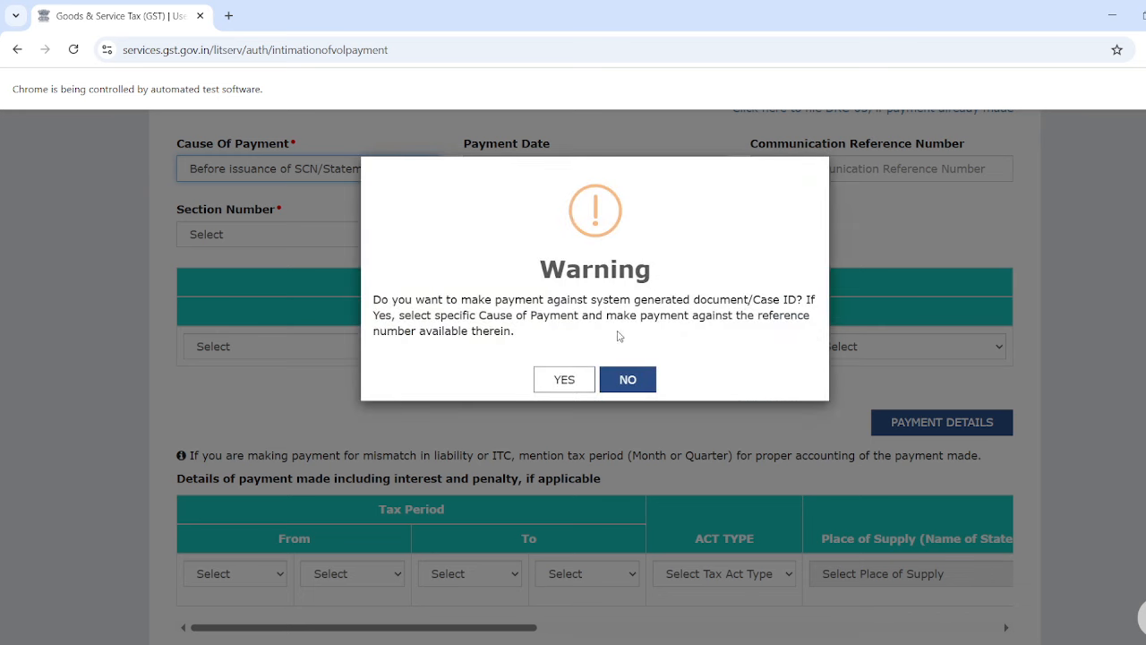
click(628, 382)
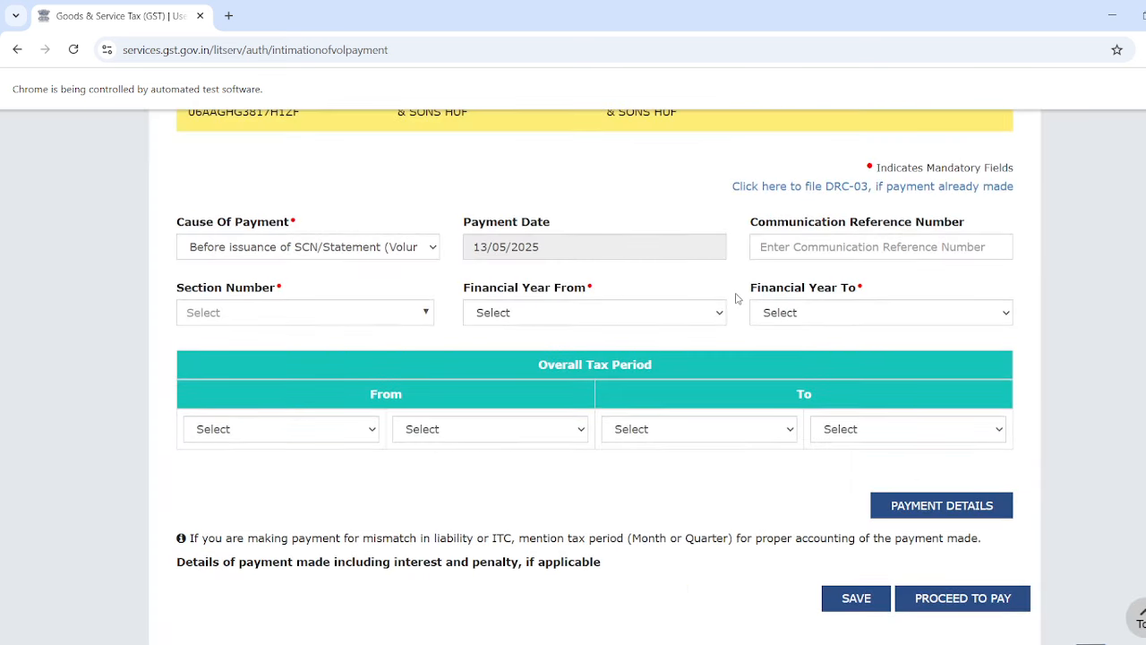
Examine the section numbers available for the voluntary payment.
scroll(739, 297, down, 1)
click(798, 170)
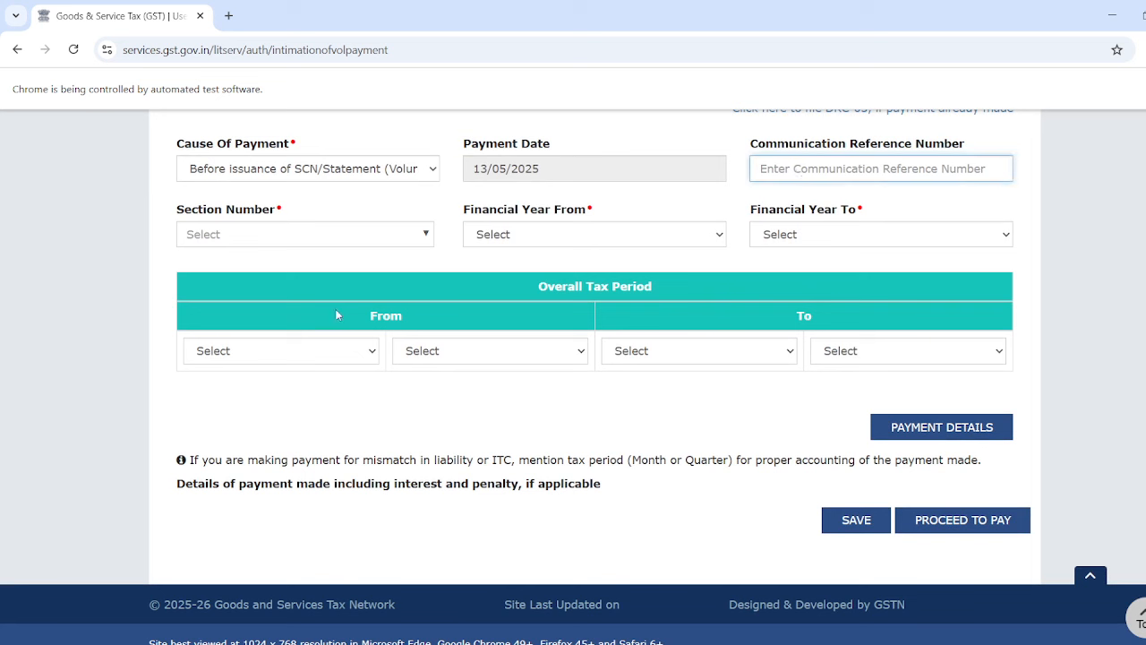
click(381, 235)
scroll(357, 343, down, 2)
scroll(357, 343, down, 1)
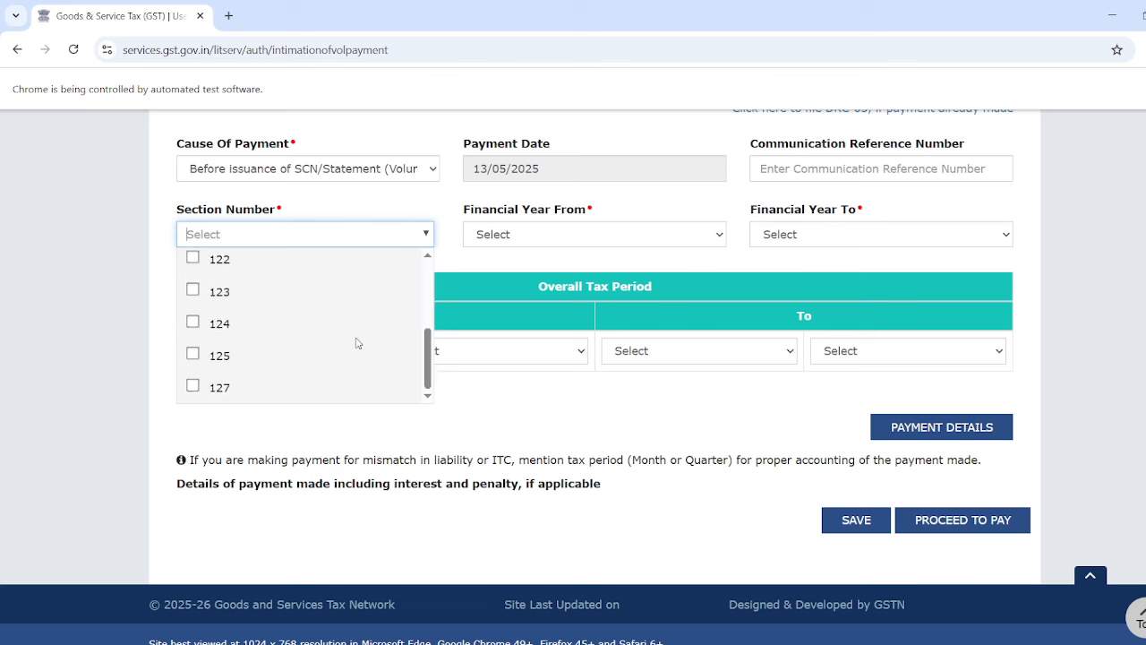
scroll(356, 342, up, 5)
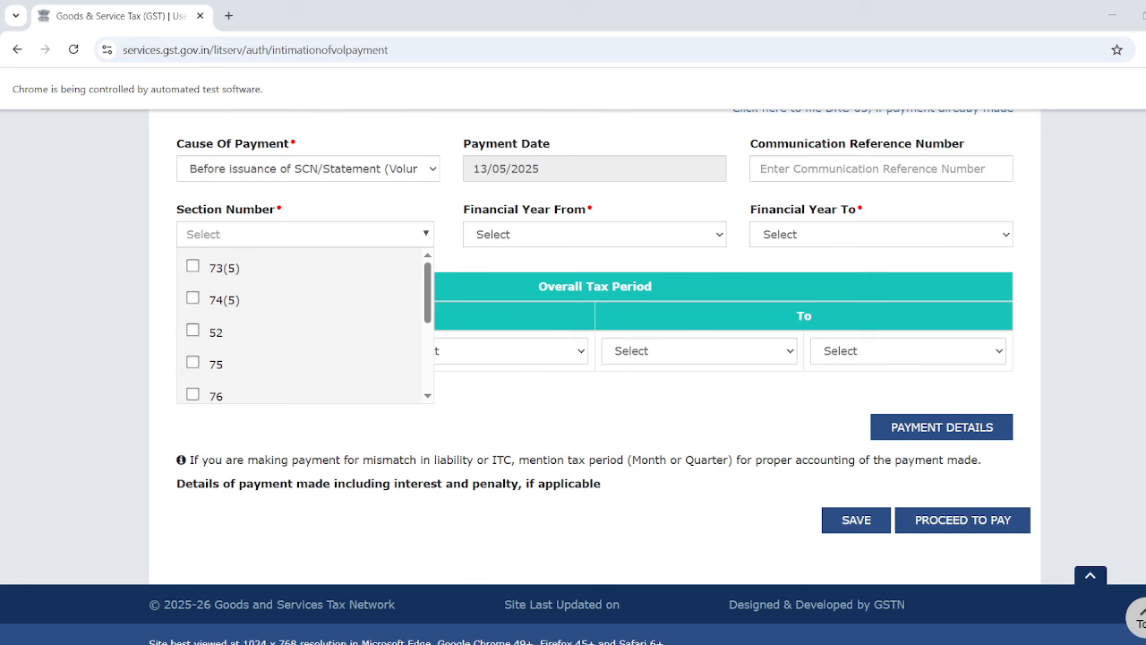
scroll(305, 325, down, 3)
click(881, 378)
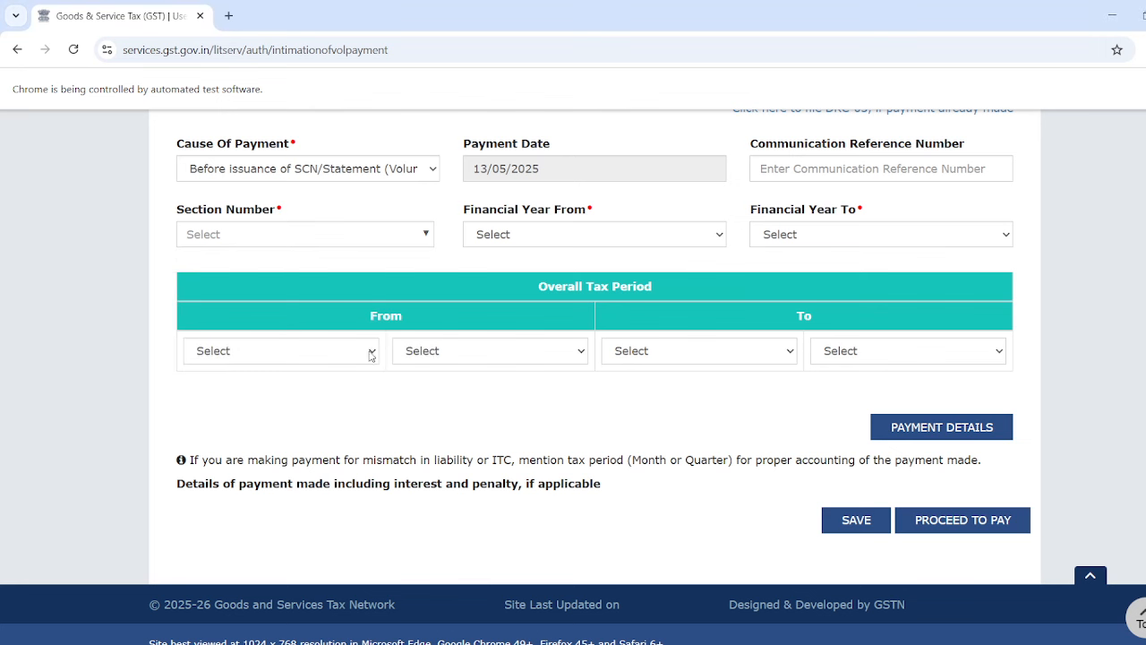
Choose 73(5) as the section number for the voluntary payment.
click(378, 236)
scroll(341, 344, up, 2)
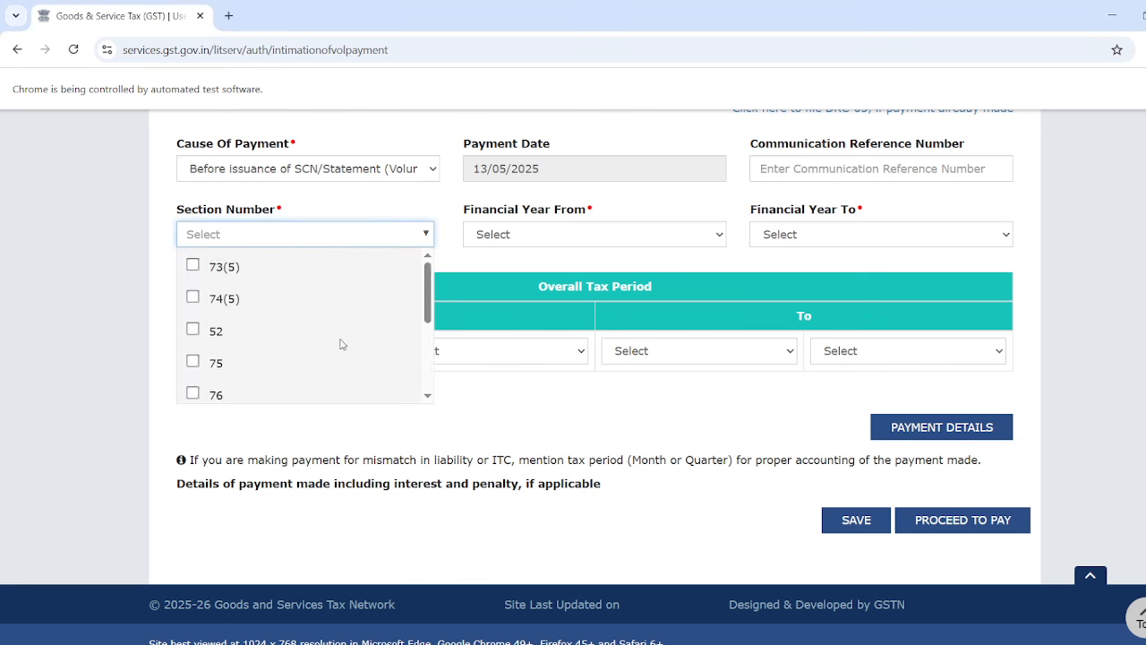
scroll(341, 344, down, 2)
scroll(274, 325, down, 1)
scroll(218, 335, up, 1)
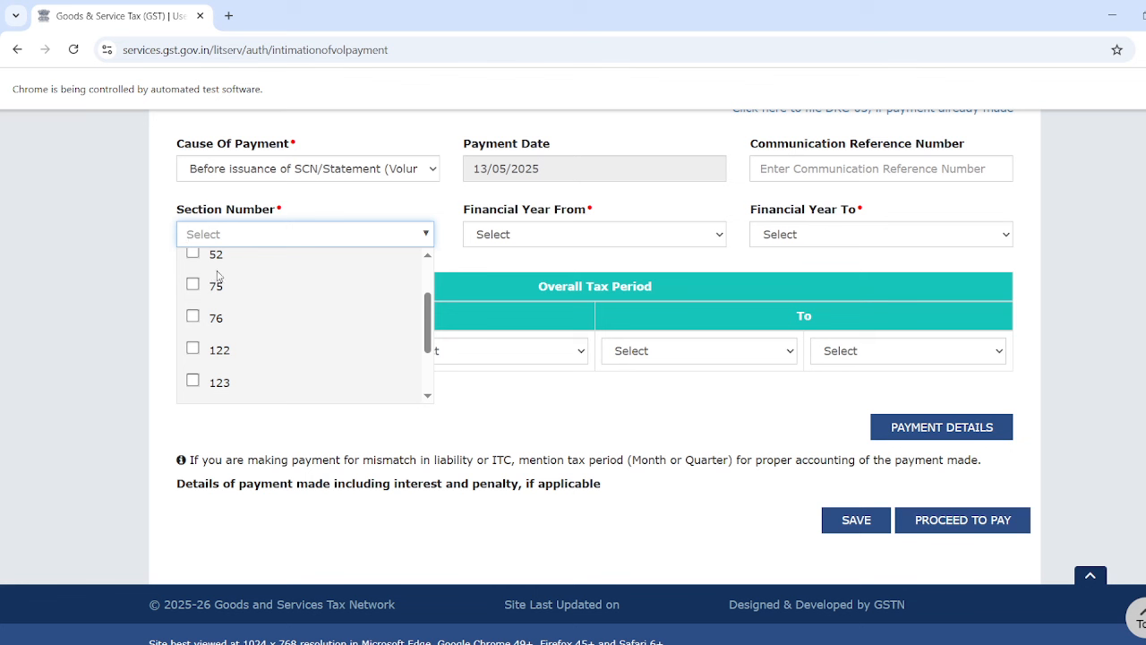
scroll(269, 358, down, 1)
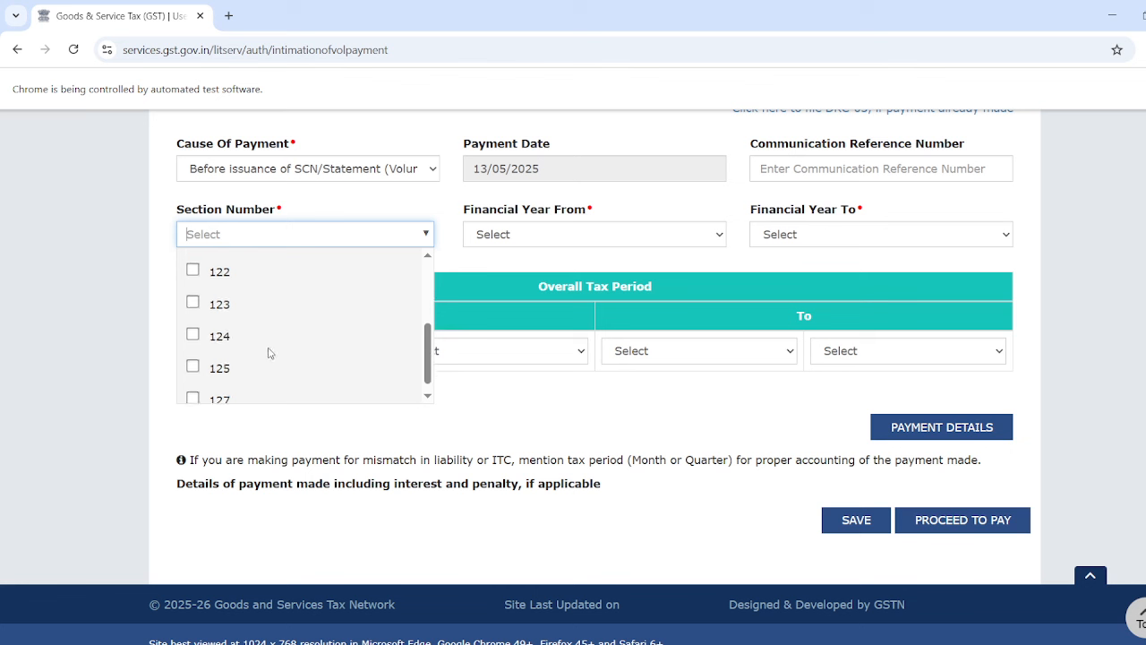
scroll(246, 393, down, 1)
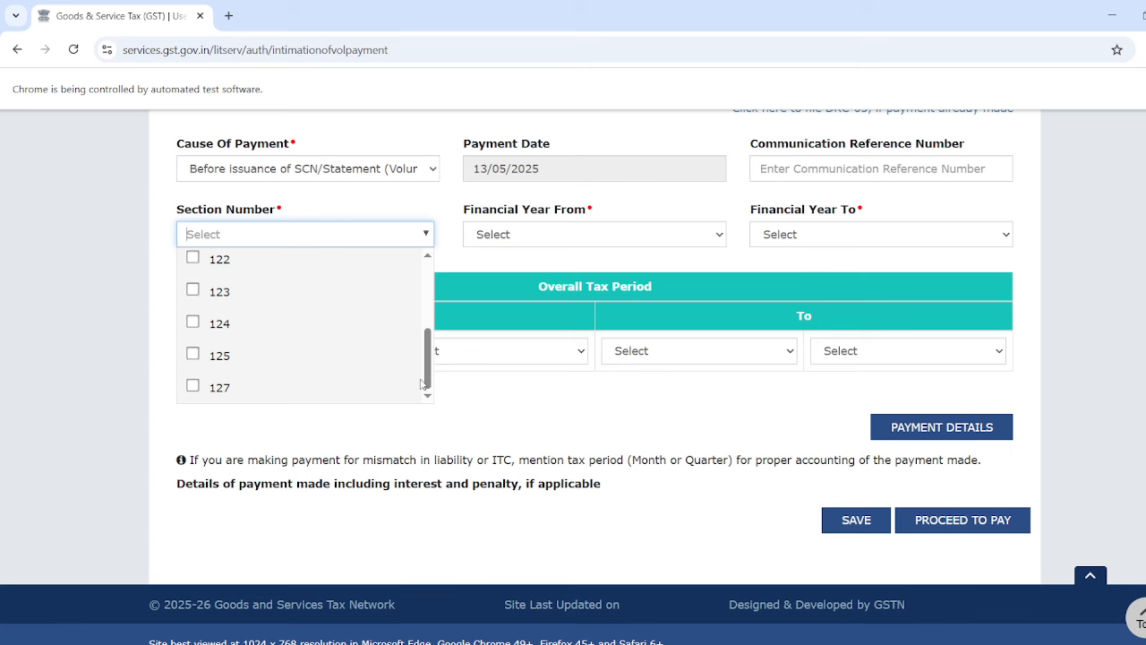
scroll(329, 360, up, 5)
scroll(256, 328, up, 1)
click(230, 355)
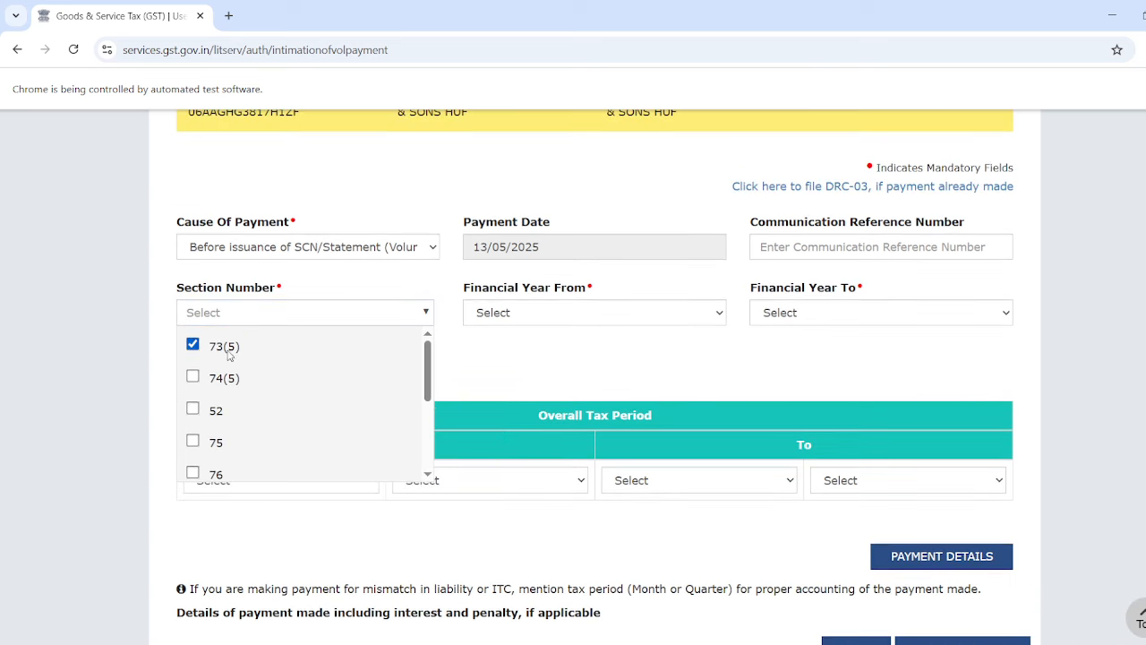
scroll(561, 442, down, 1)
click(542, 280)
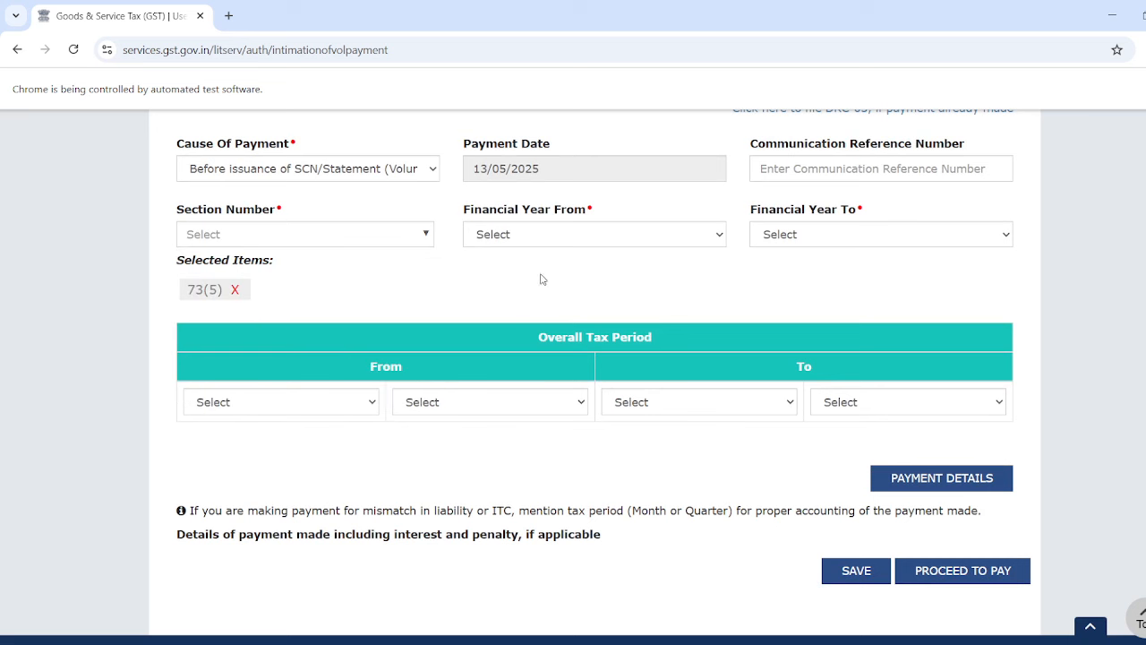
Set both the starting and ending financial year to 2023-2024.
click(548, 236)
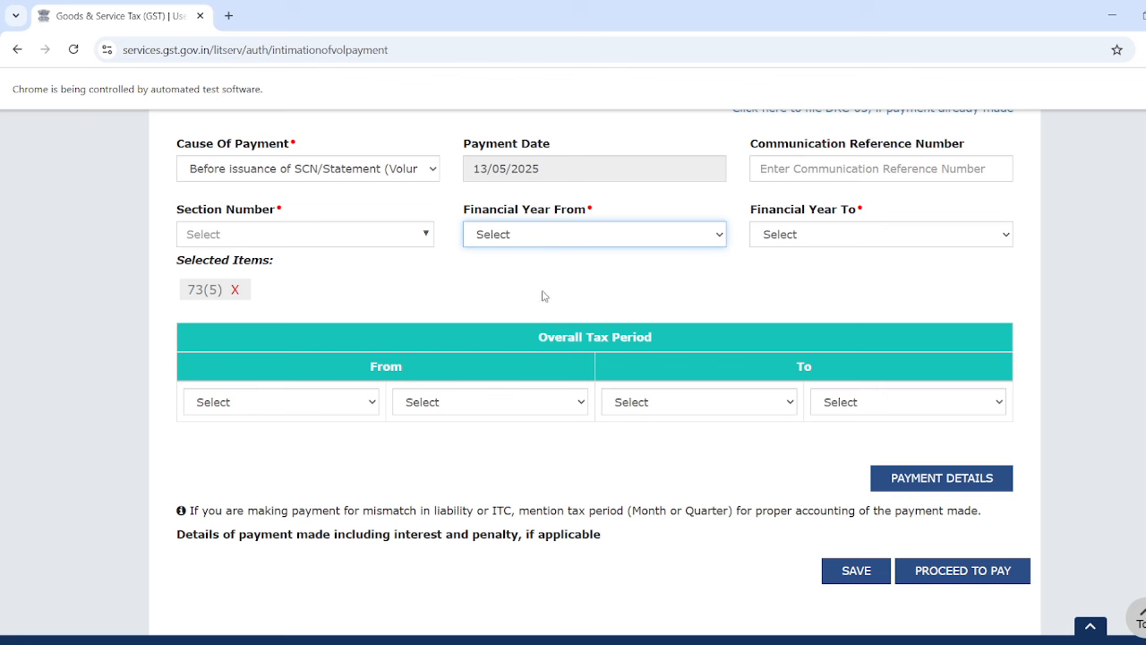
click(523, 398)
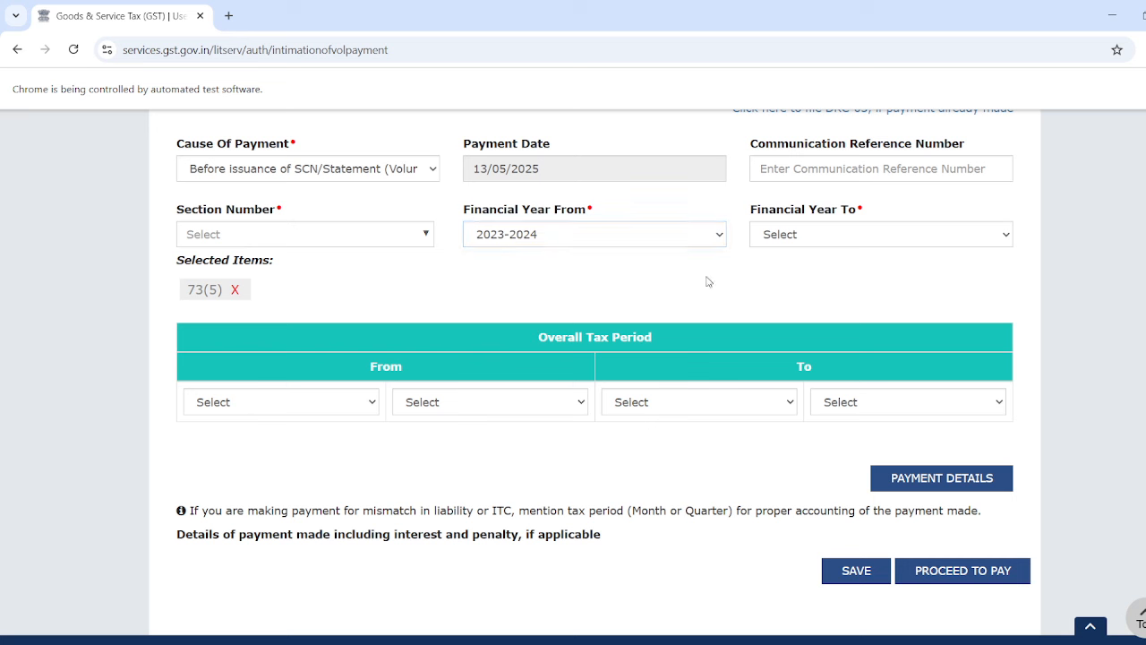
click(832, 244)
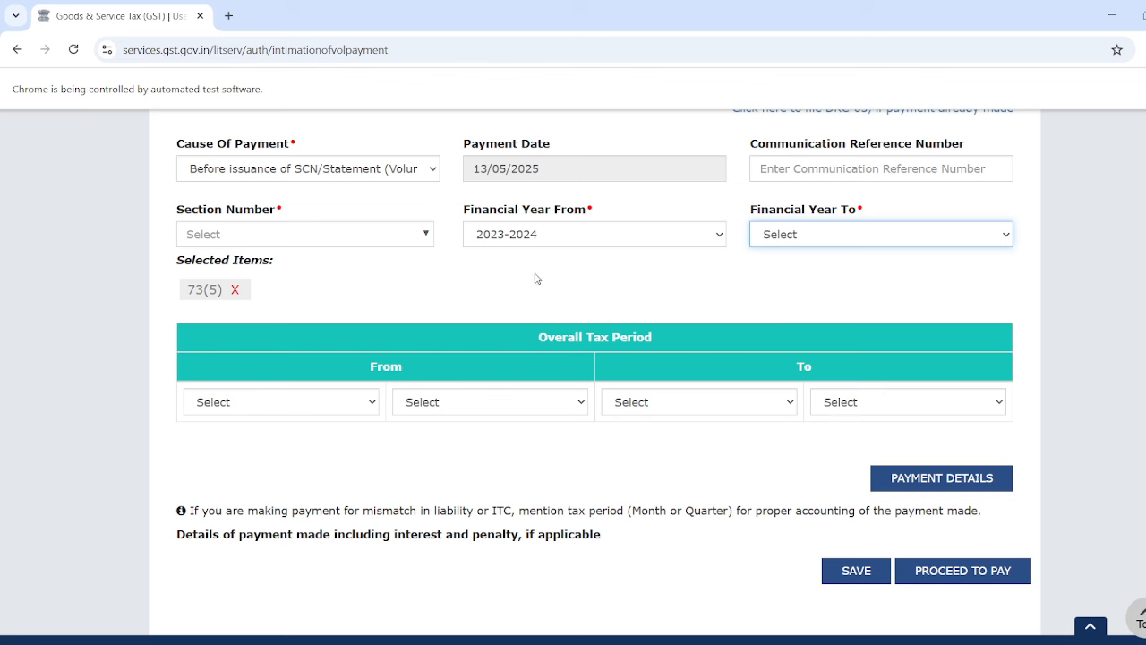
click(799, 403)
click(820, 281)
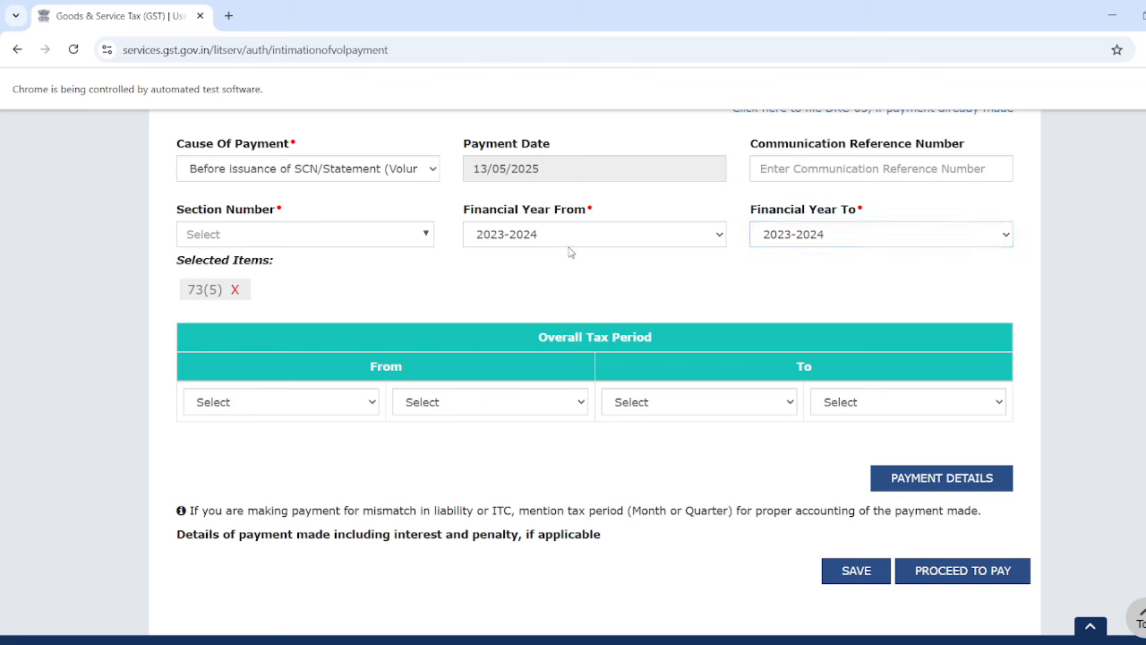
Set the overall tax period from APR 2023 to MAR 2024 and save the form.
scroll(833, 288, down, 1)
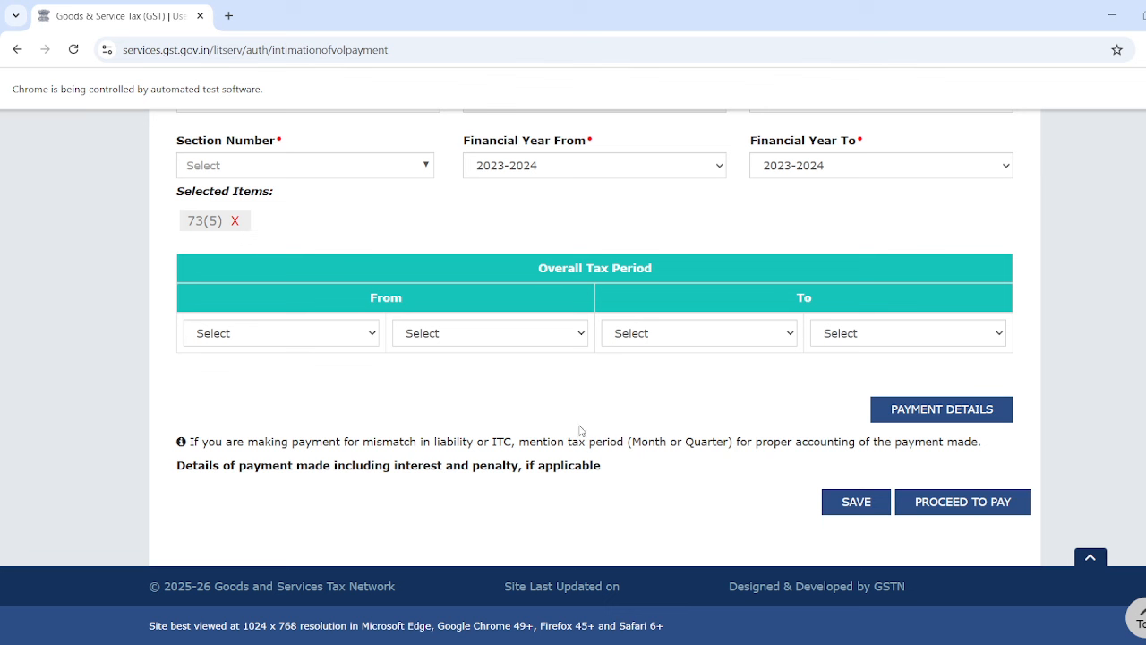
click(264, 332)
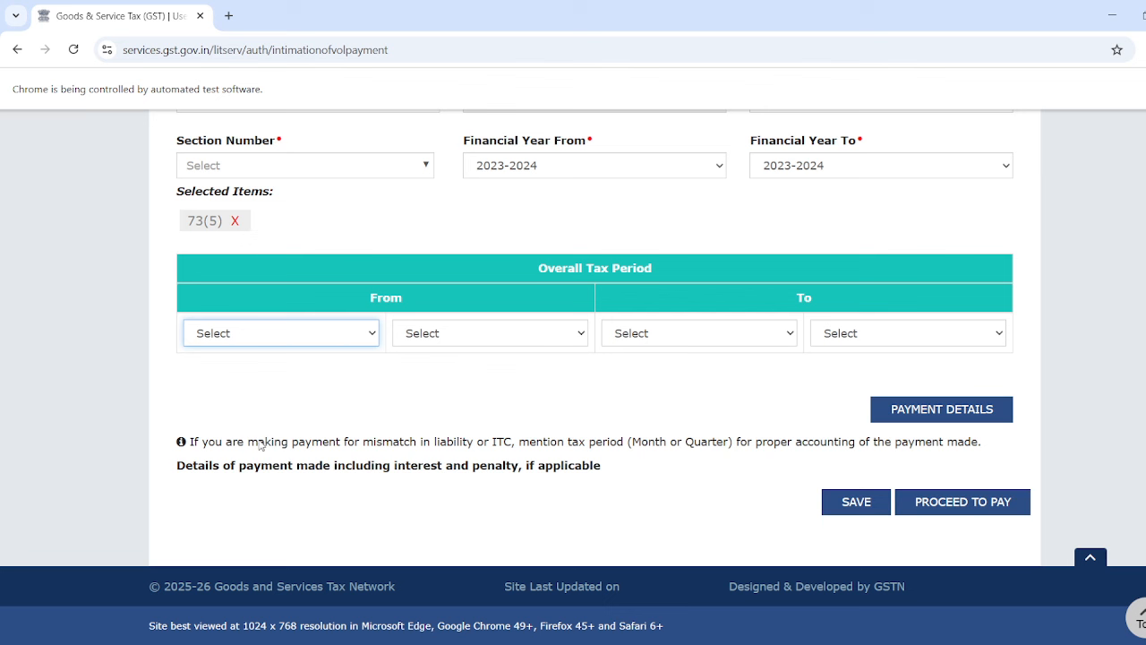
key(a)
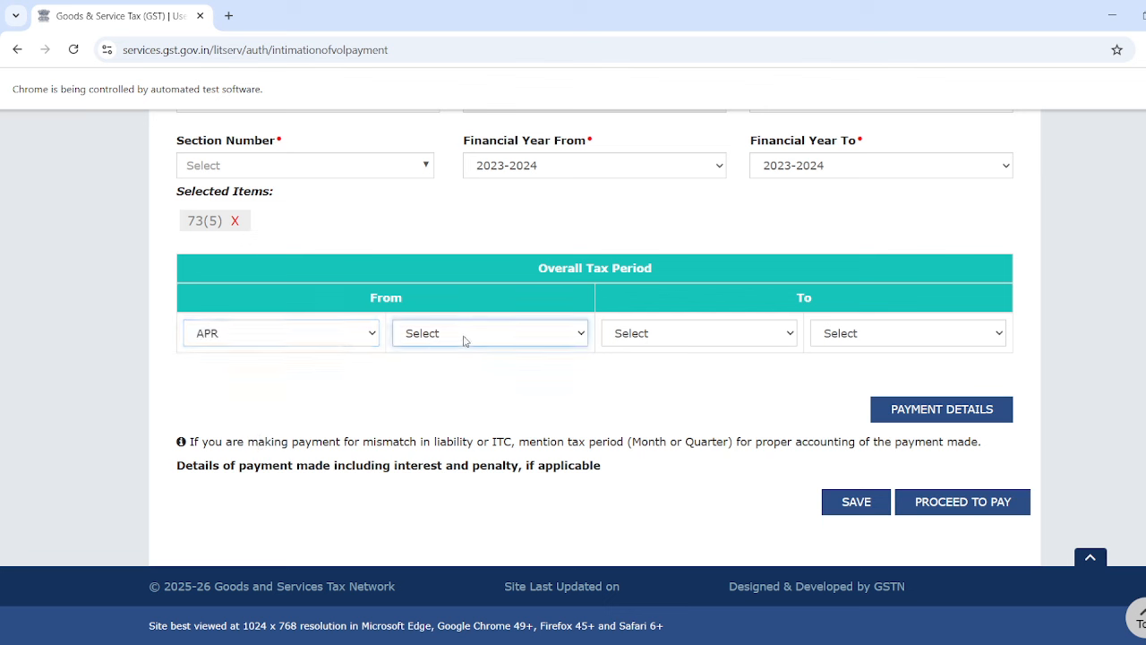
click(464, 339)
click(468, 372)
click(650, 336)
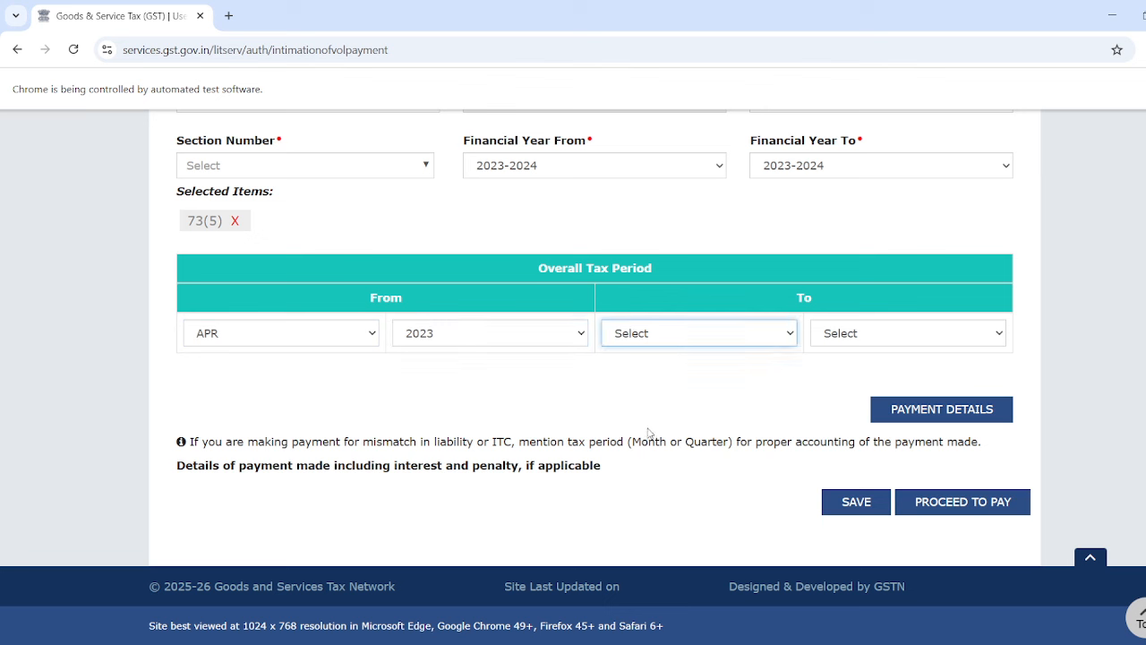
click(649, 420)
click(854, 343)
click(849, 406)
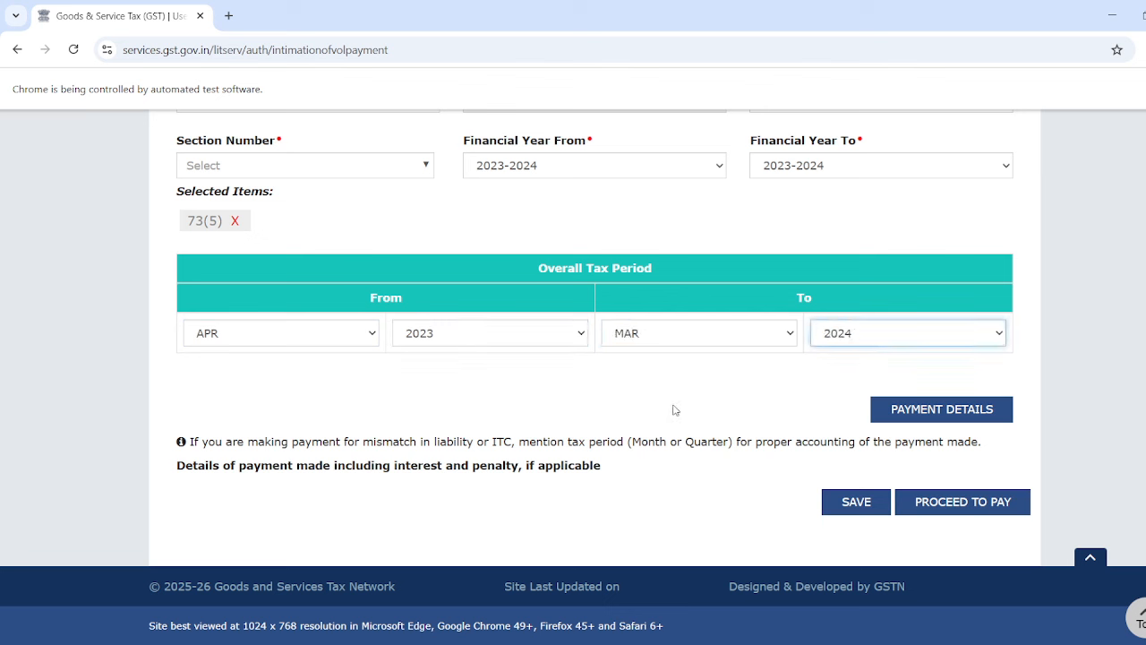
click(672, 409)
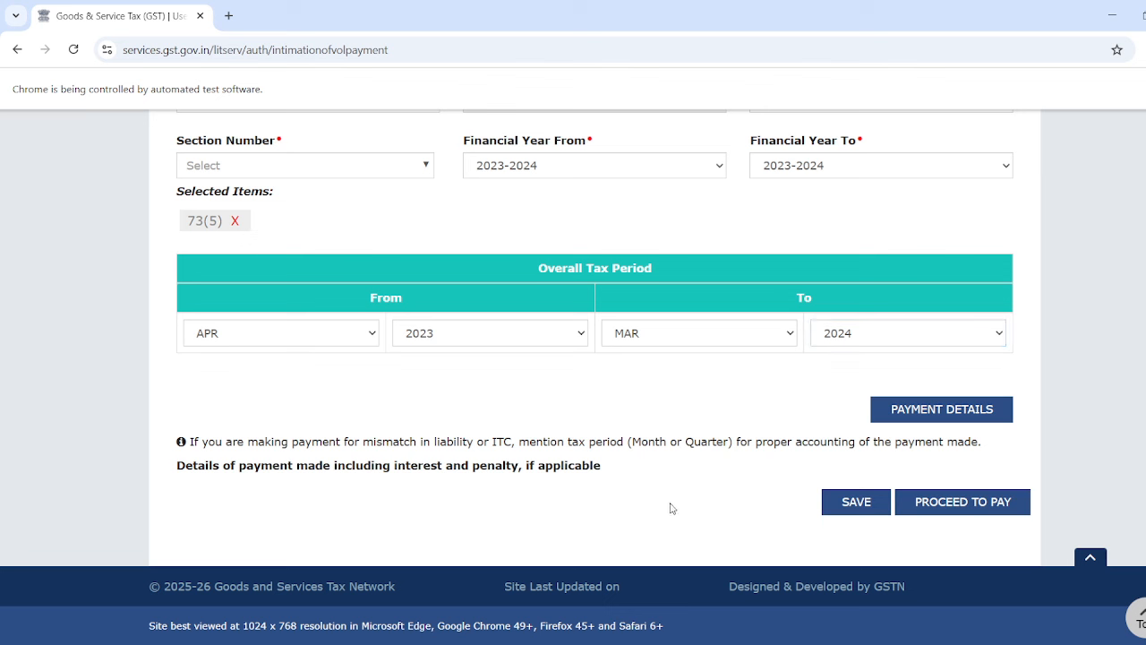
click(857, 504)
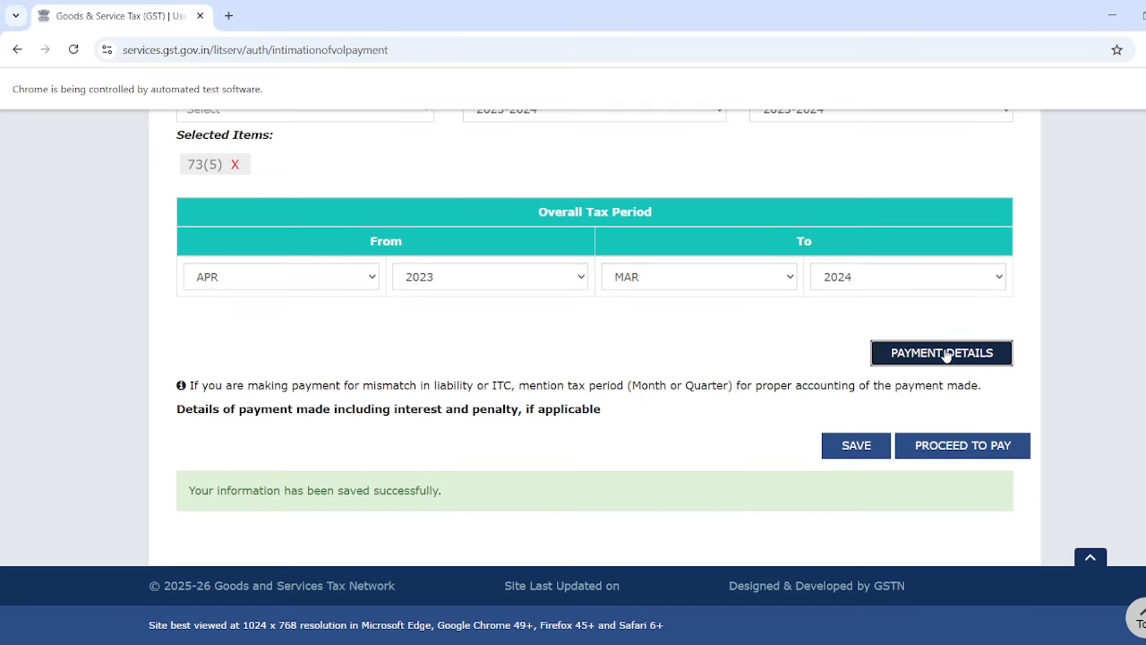
Open the payment details and add a payment row under financial year 2023-24.
click(947, 355)
scroll(802, 472, down, 3)
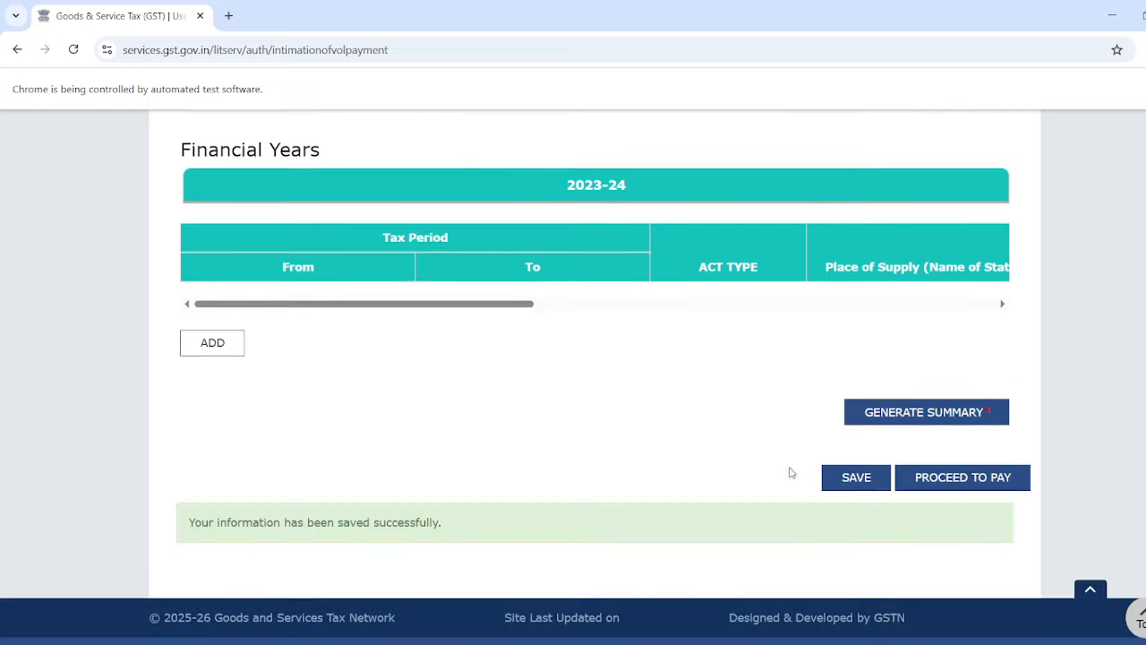
click(215, 343)
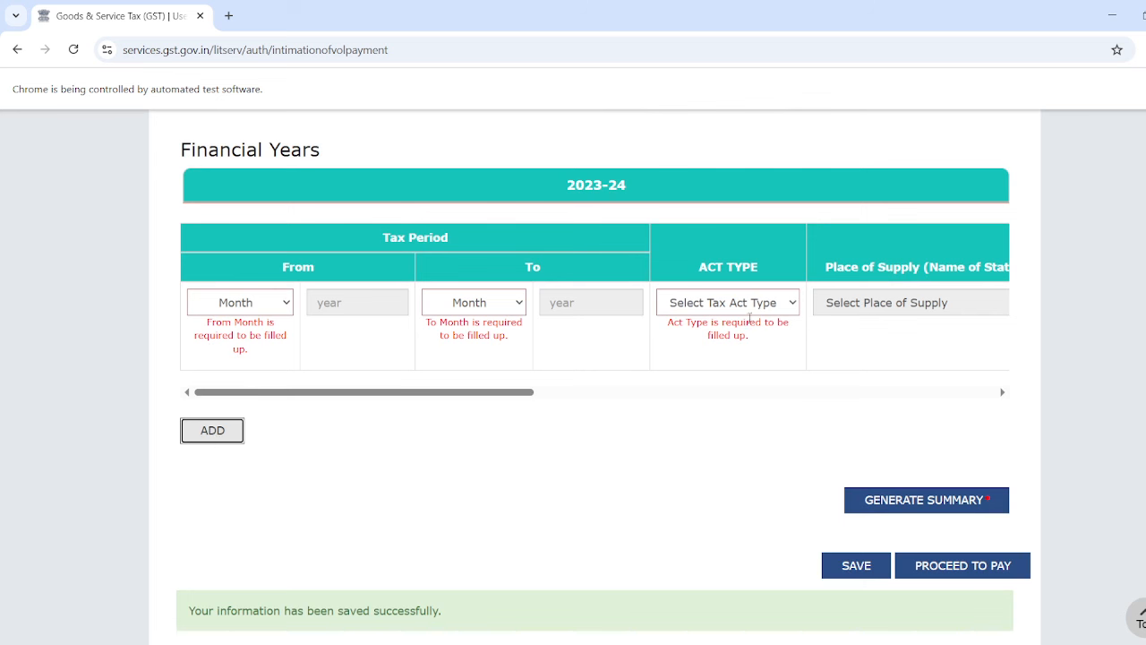
Set the payment row's tax period from AUG 2023 to AUG 2023 and its act type to CGST.
click(283, 312)
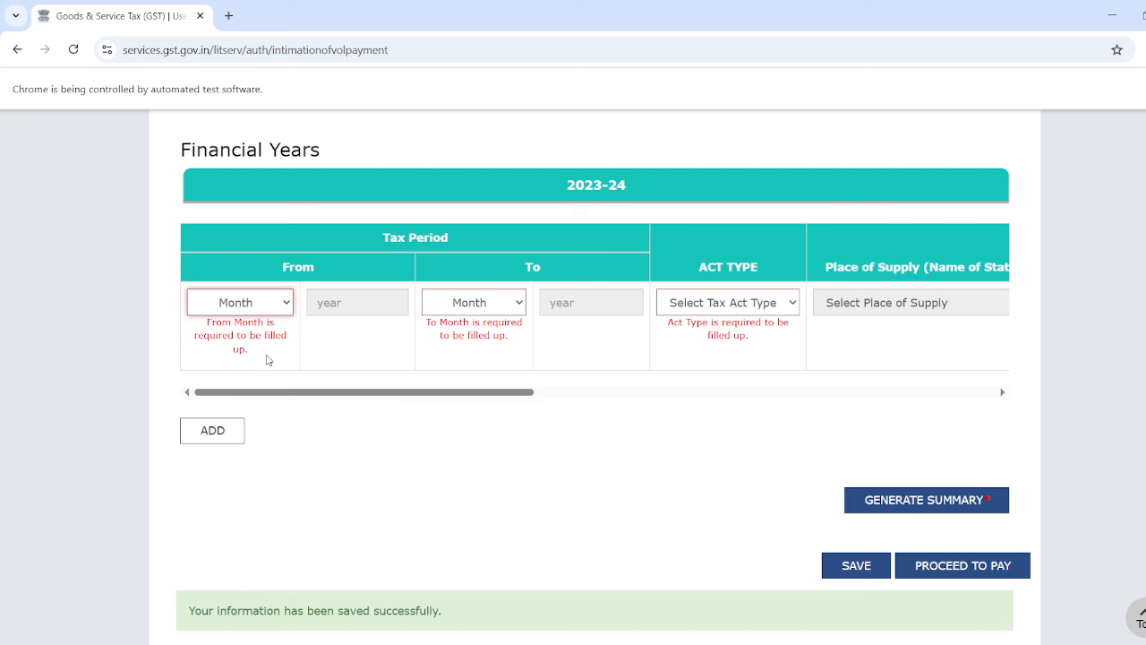
click(264, 431)
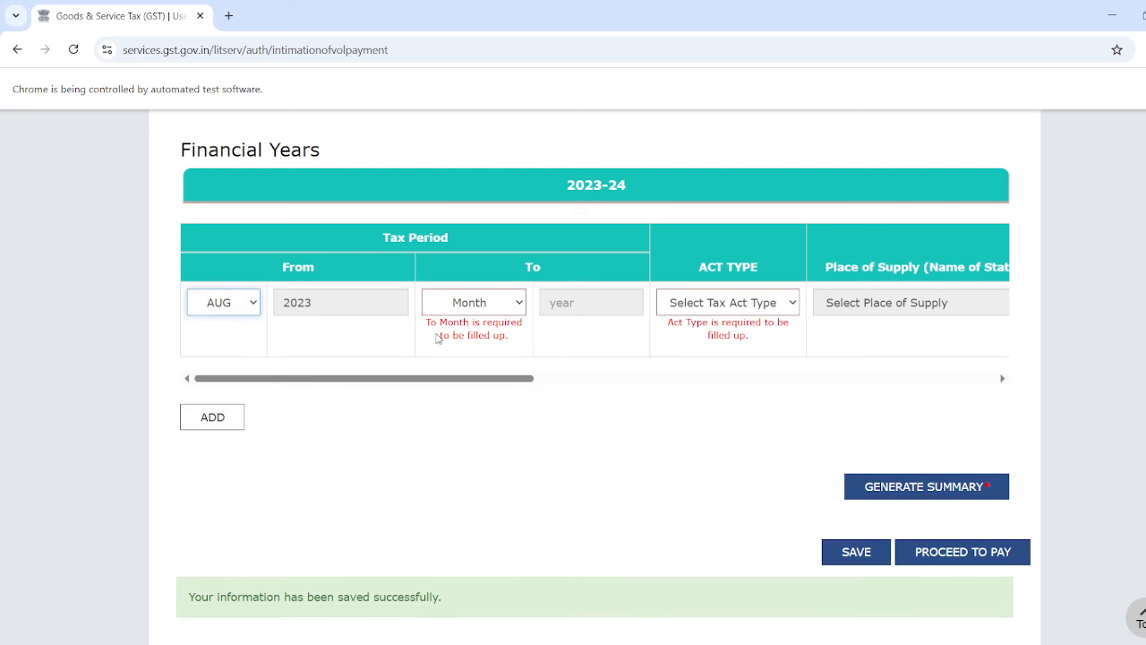
click(467, 299)
click(473, 350)
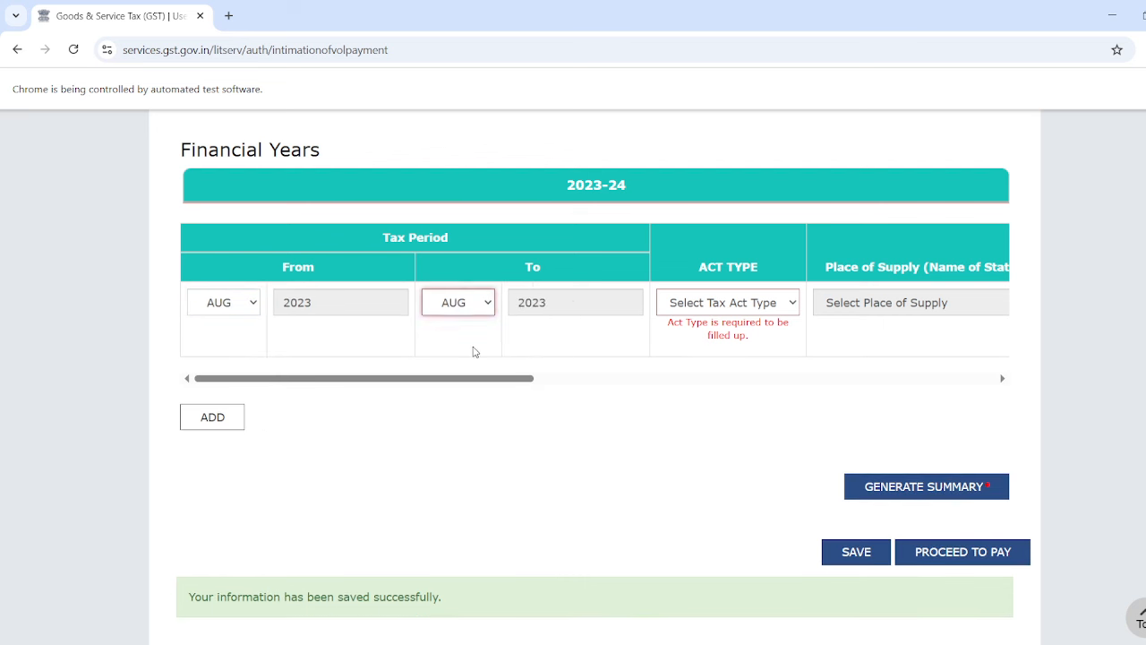
click(755, 309)
click(742, 376)
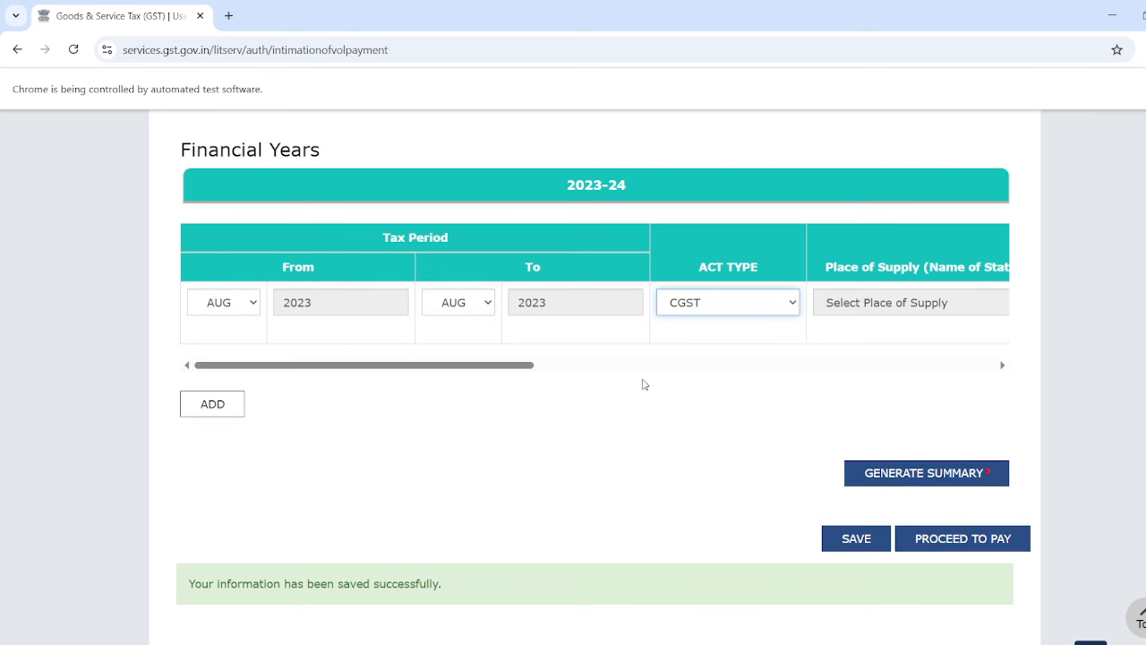
drag(529, 367, 672, 366)
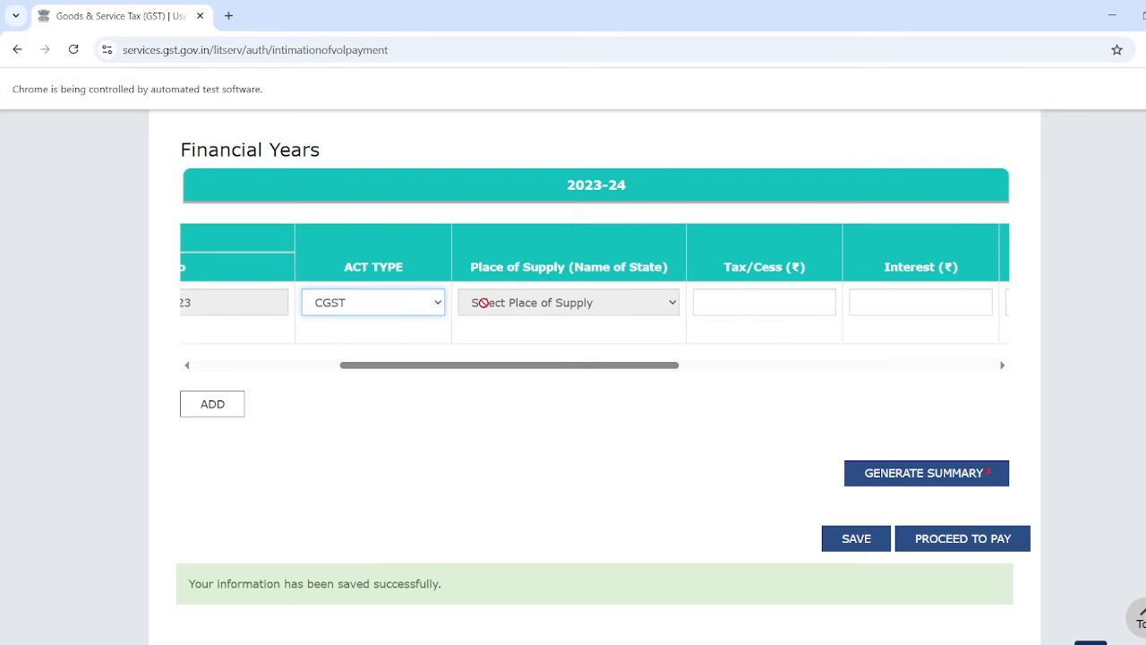
Change the AUG 2023 payment row's act type to IGST and set its place of supply to Delhi.
click(385, 308)
click(373, 348)
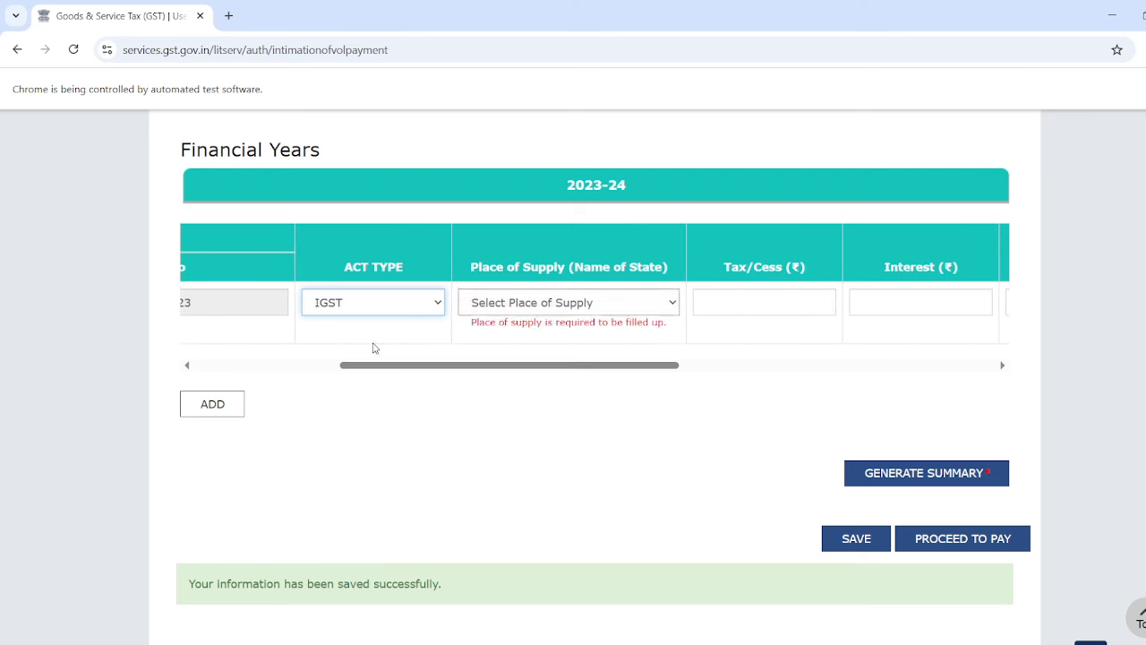
click(560, 305)
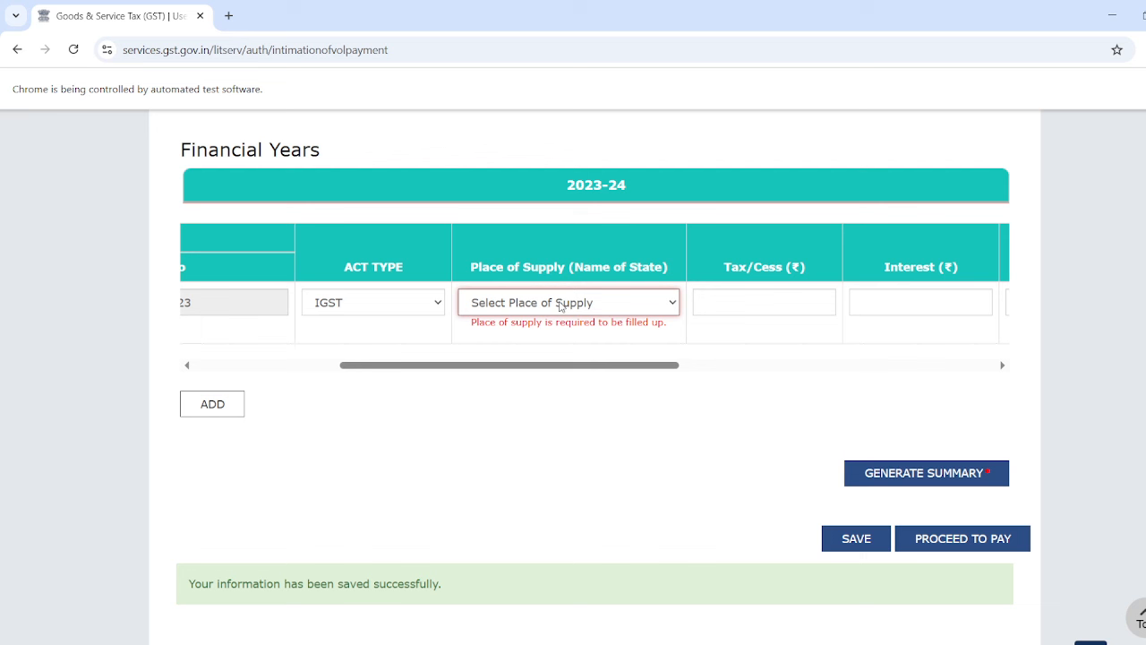
click(515, 518)
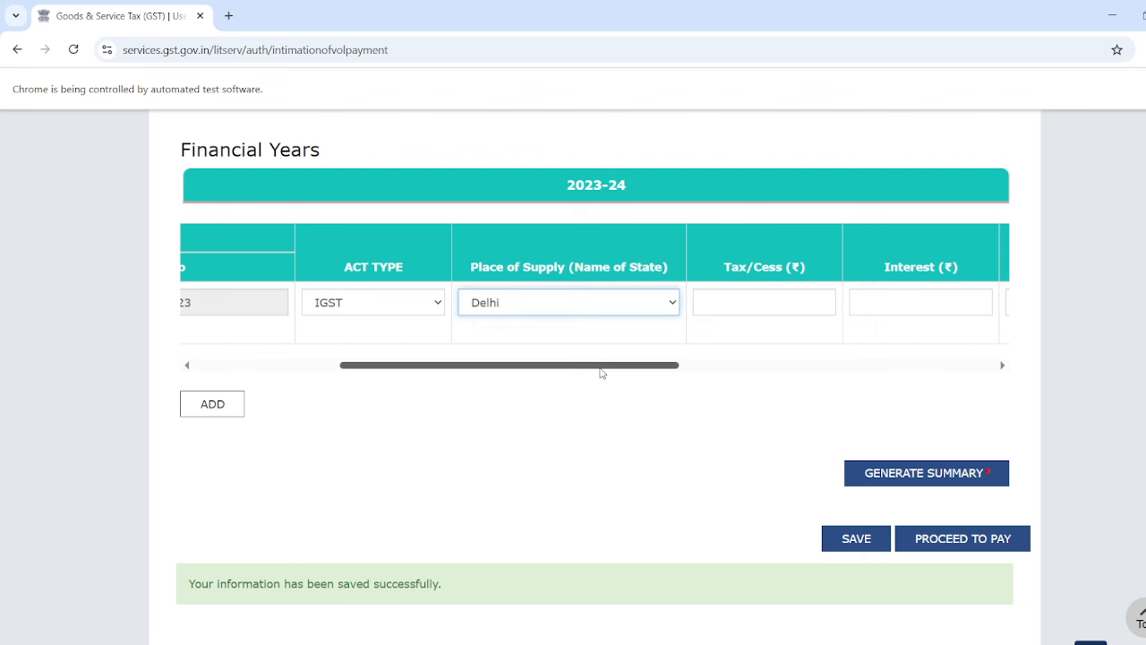
Enter tax of 10000 and interest of 500 in the IGST payment row.
drag(603, 367, 690, 365)
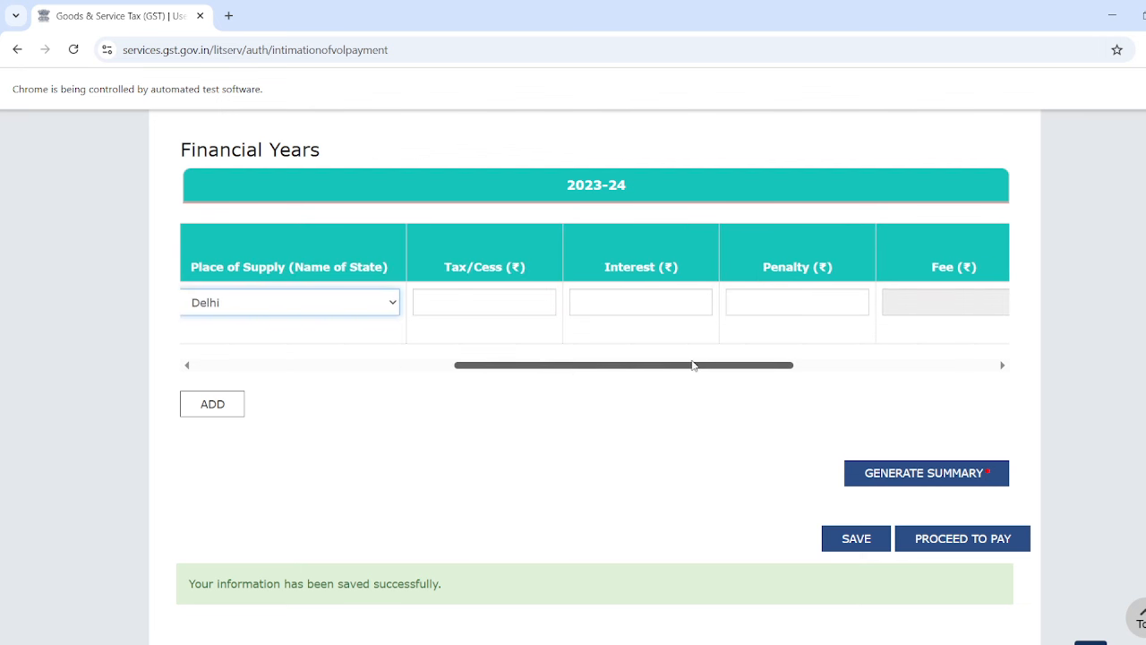
click(502, 303)
click(661, 296)
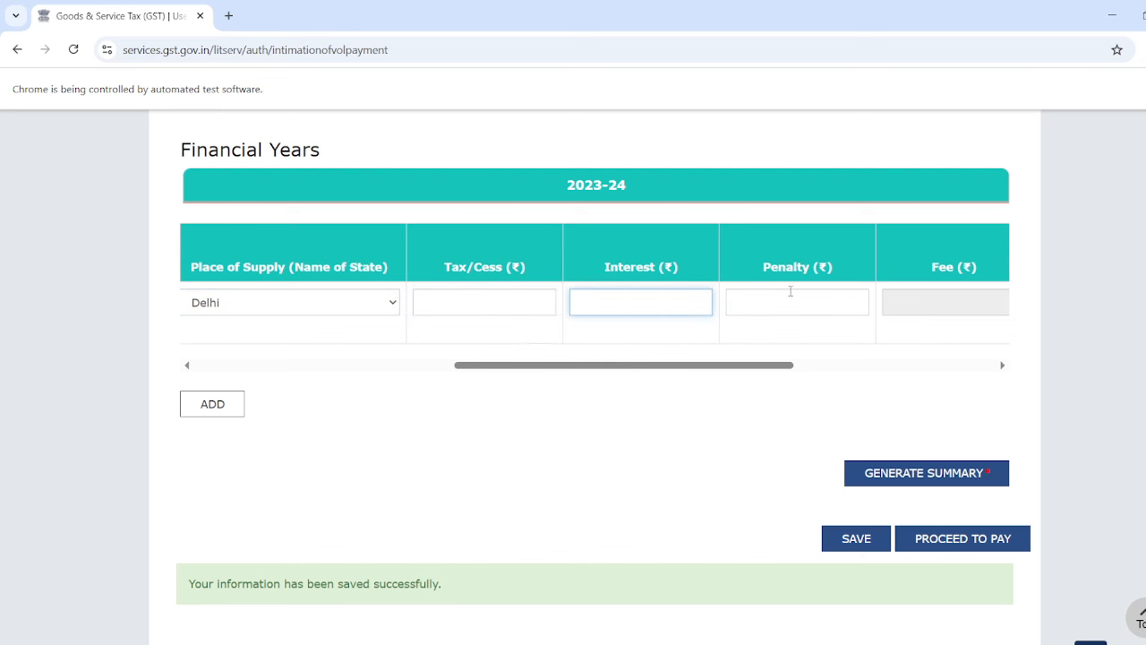
click(791, 296)
drag(719, 368, 609, 376)
click(714, 301)
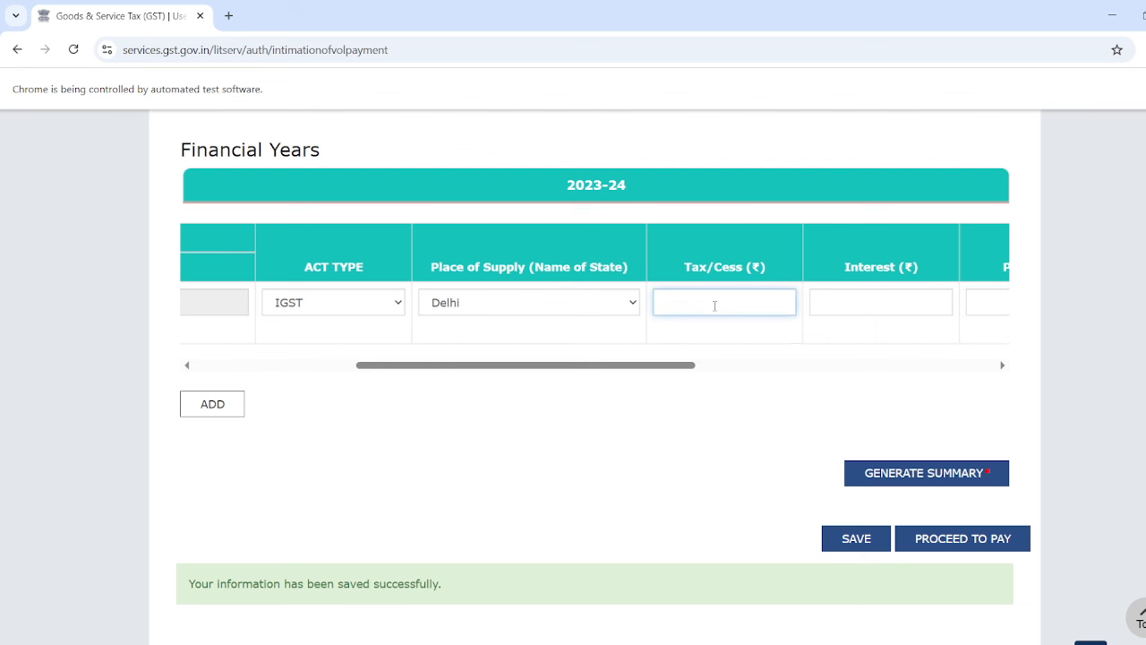
text(10000)
key(Tab)
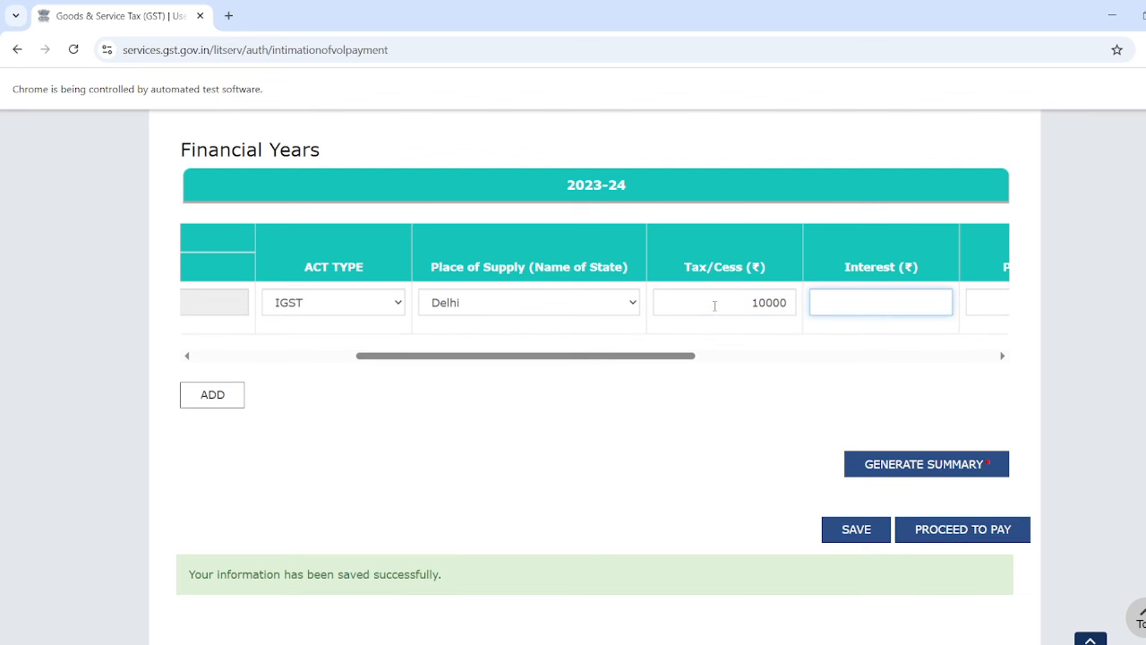
text(500)
key(Tab)
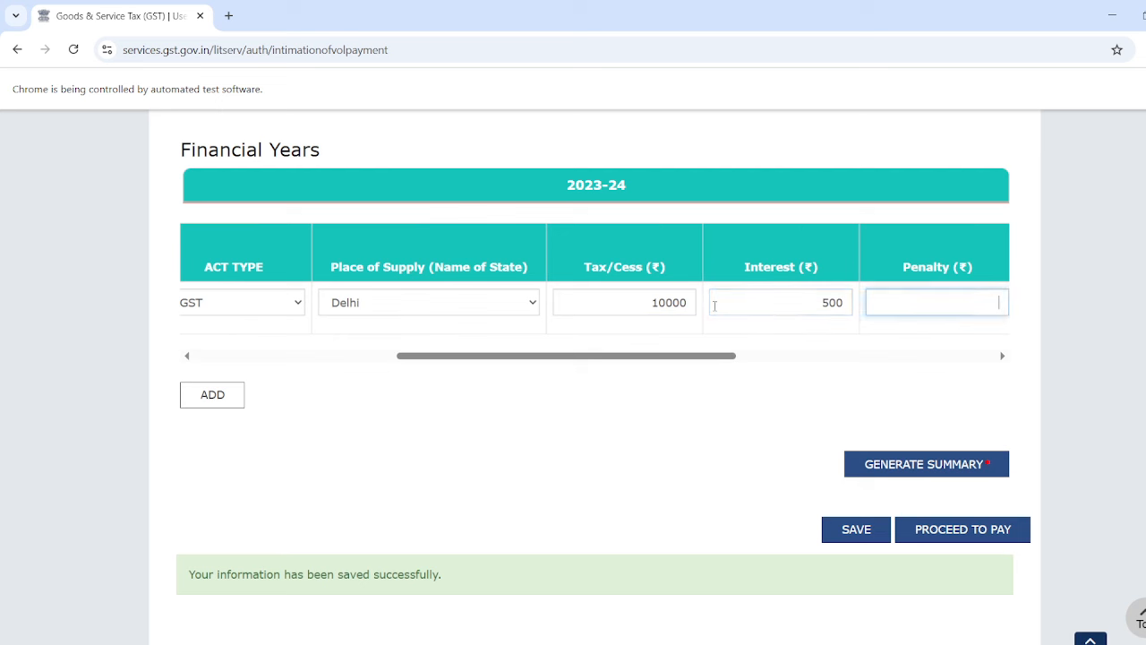
Add a second payment row for NOV 2023 to NOV 2023 with act type CGST.
drag(665, 356, 320, 373)
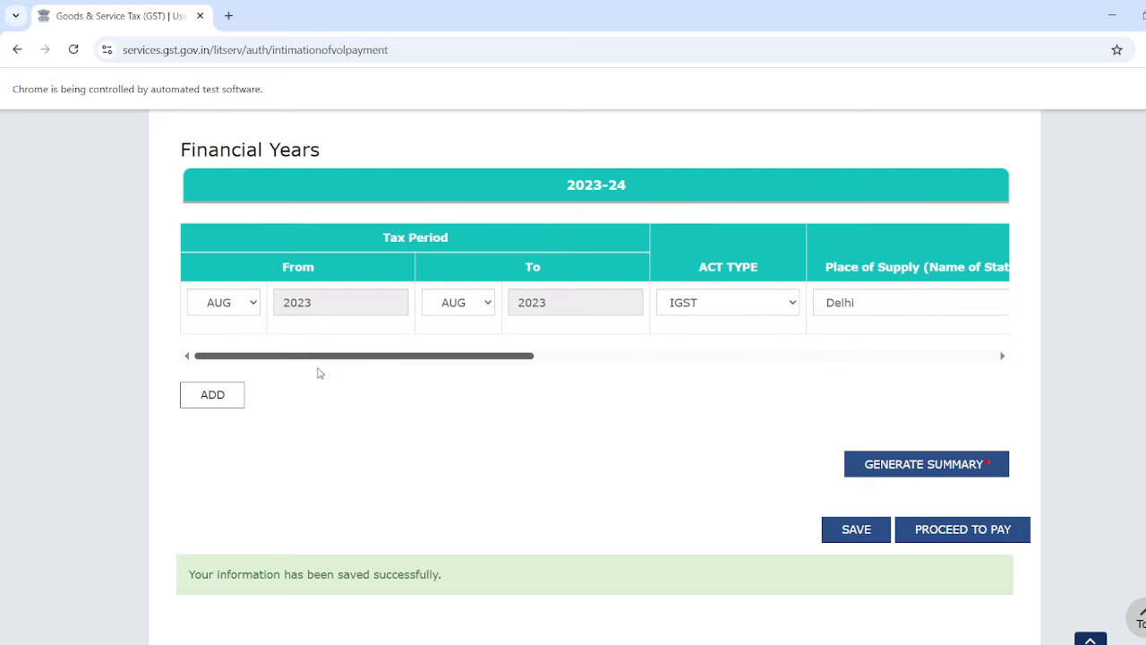
click(217, 398)
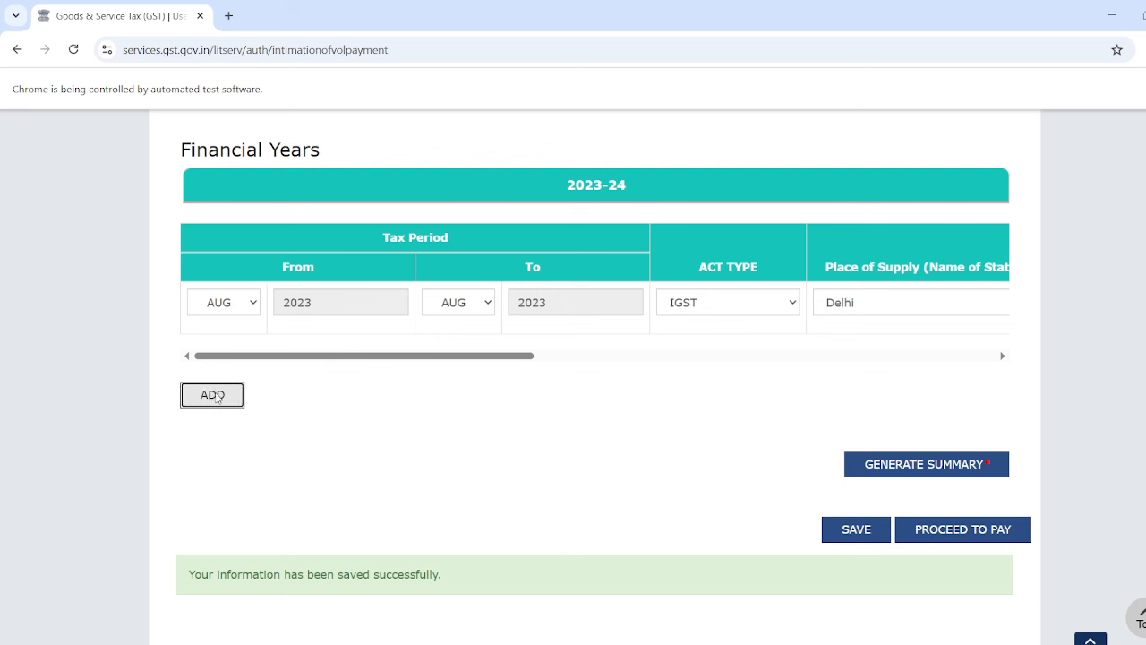
click(259, 358)
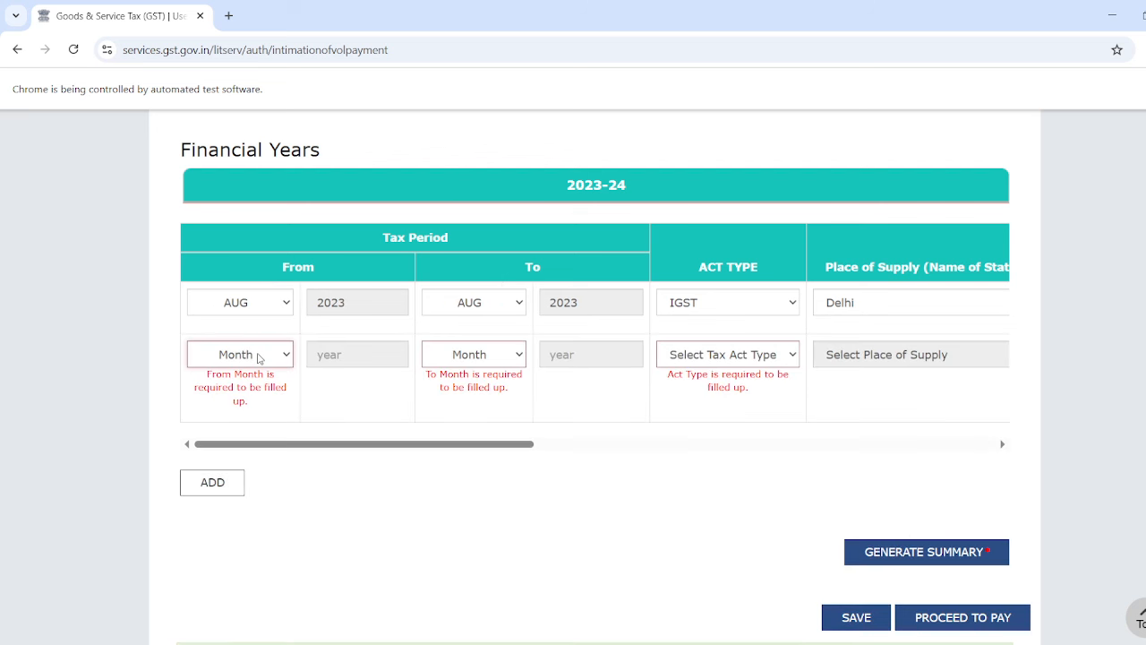
click(239, 537)
click(469, 353)
click(467, 408)
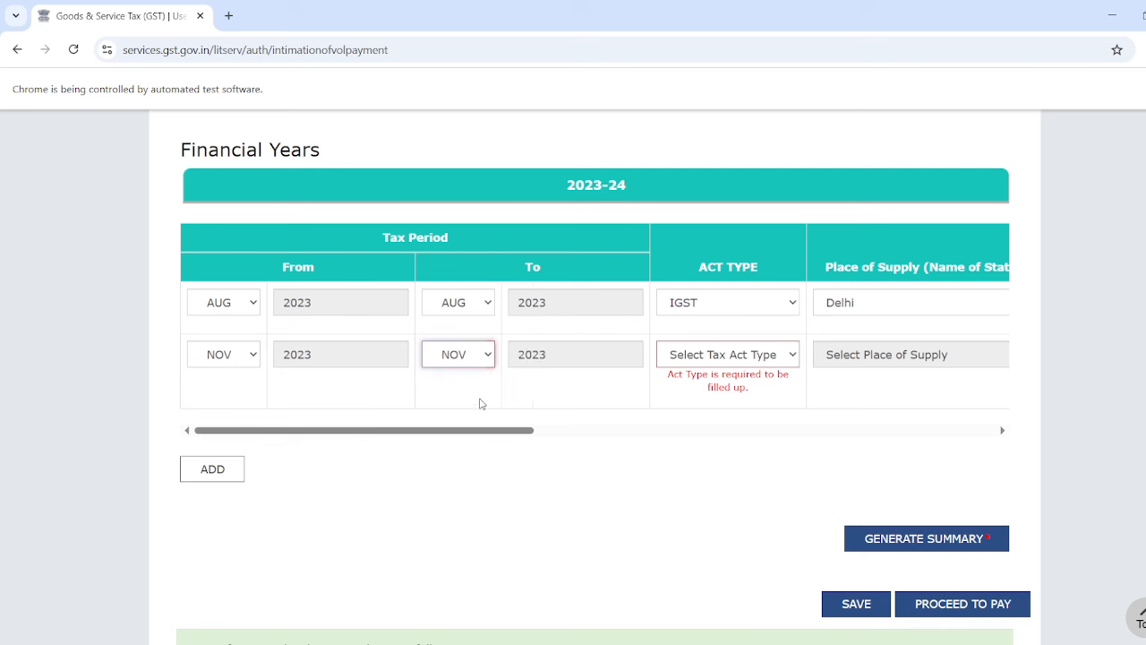
click(692, 352)
click(687, 417)
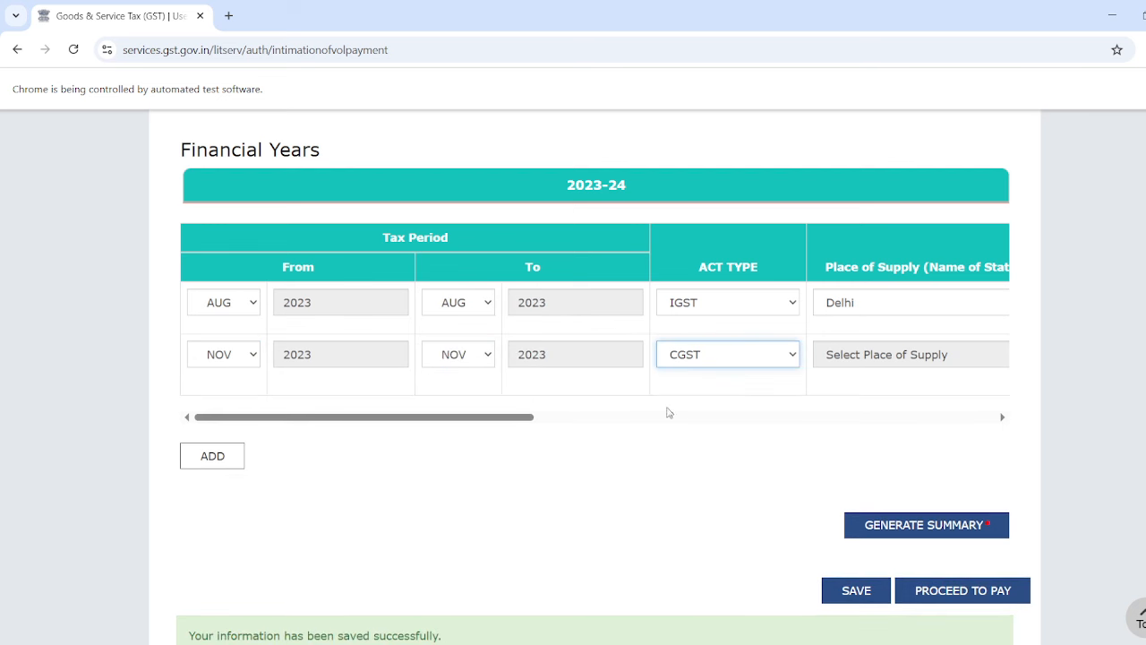
Enter tax of 2000 and interest of 100 in the CGST payment row.
drag(528, 423, 719, 423)
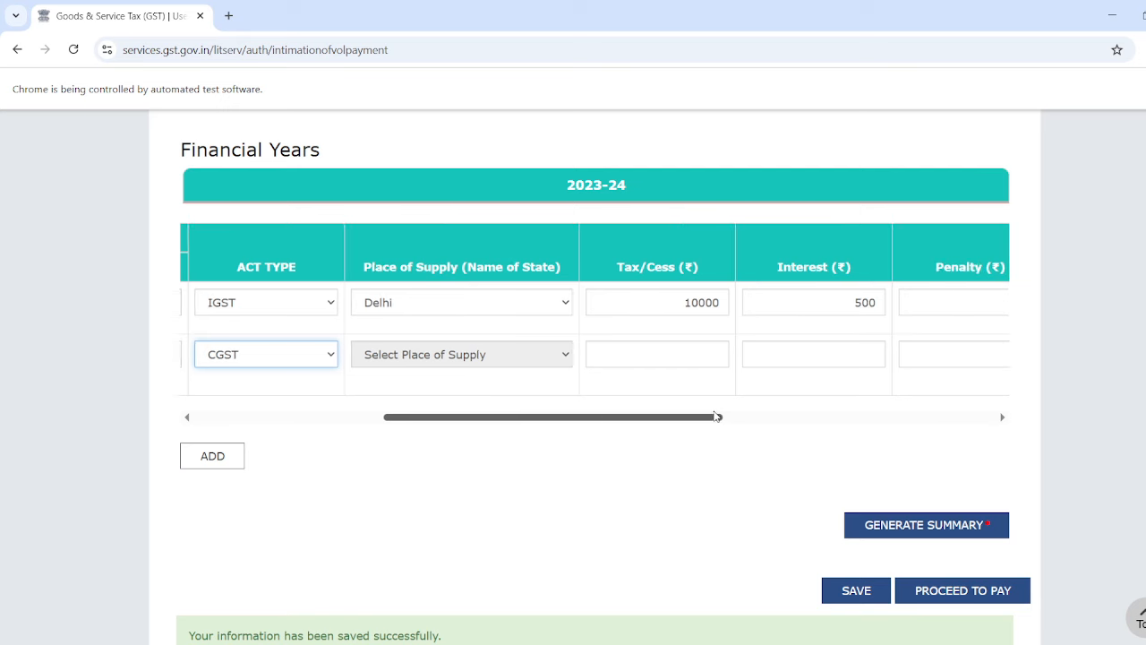
click(676, 352)
text(2000)
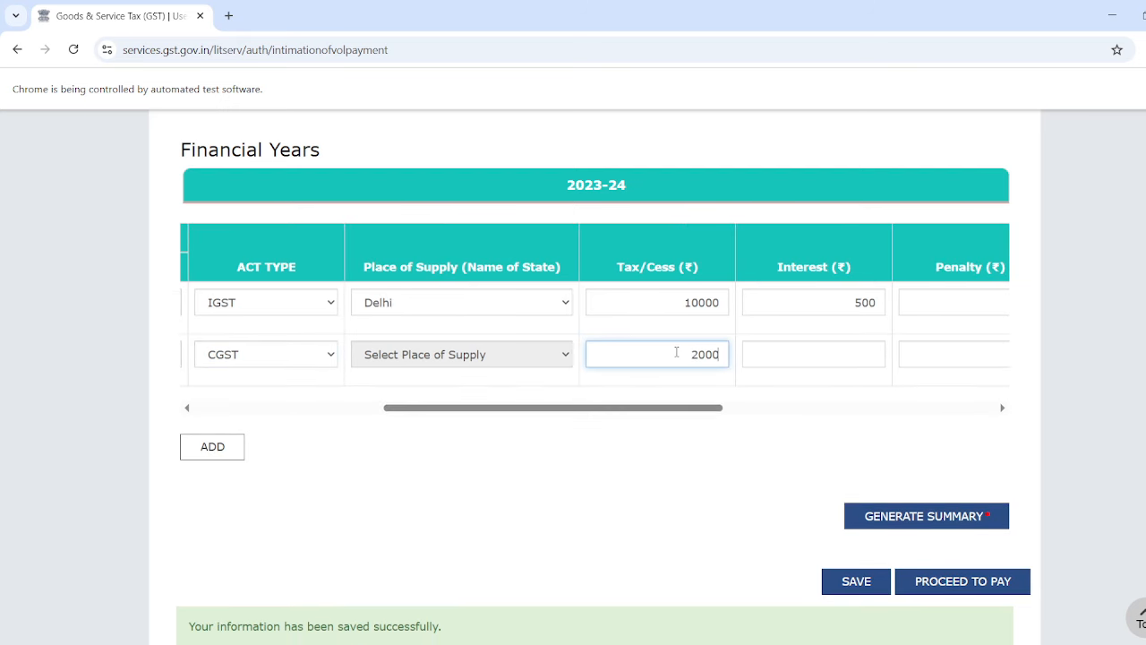
key(Tab)
text(100)
key(Tab)
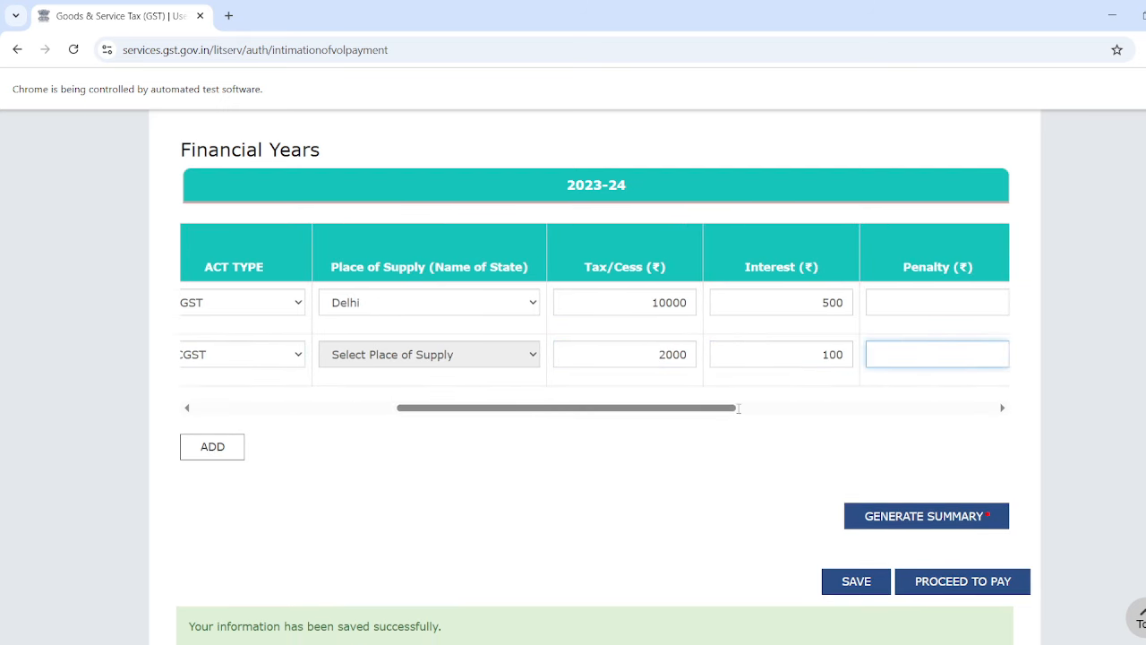
Add a third payment row for NOV 2023 to NOV 2023 with act type SGST.
drag(727, 412, 361, 445)
click(204, 452)
click(255, 411)
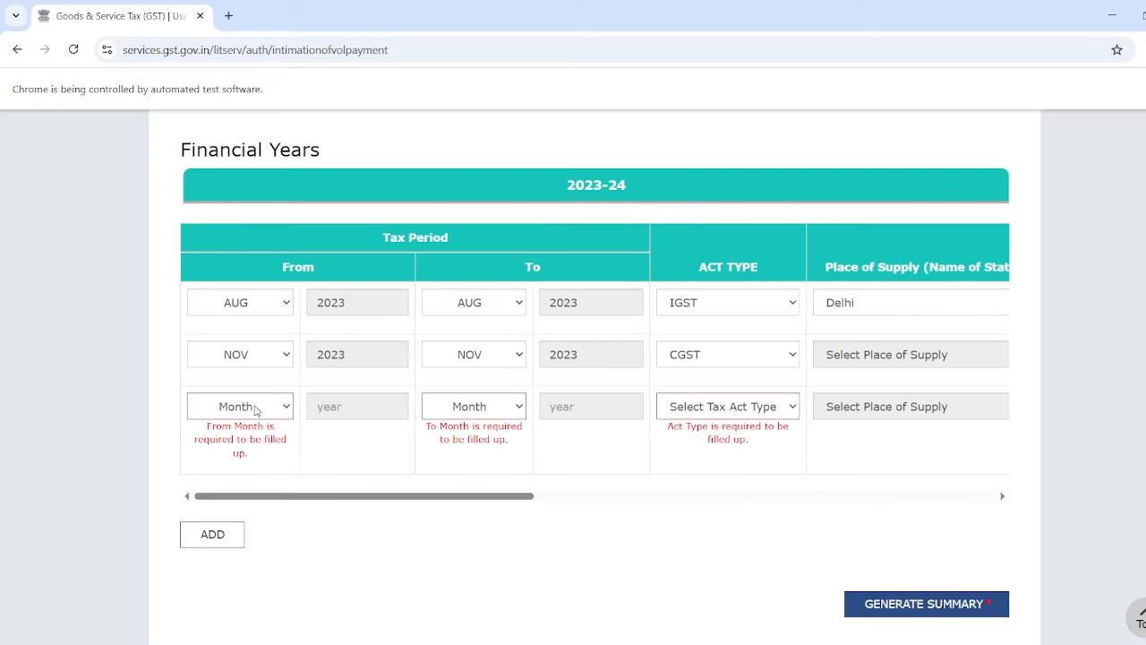
click(268, 309)
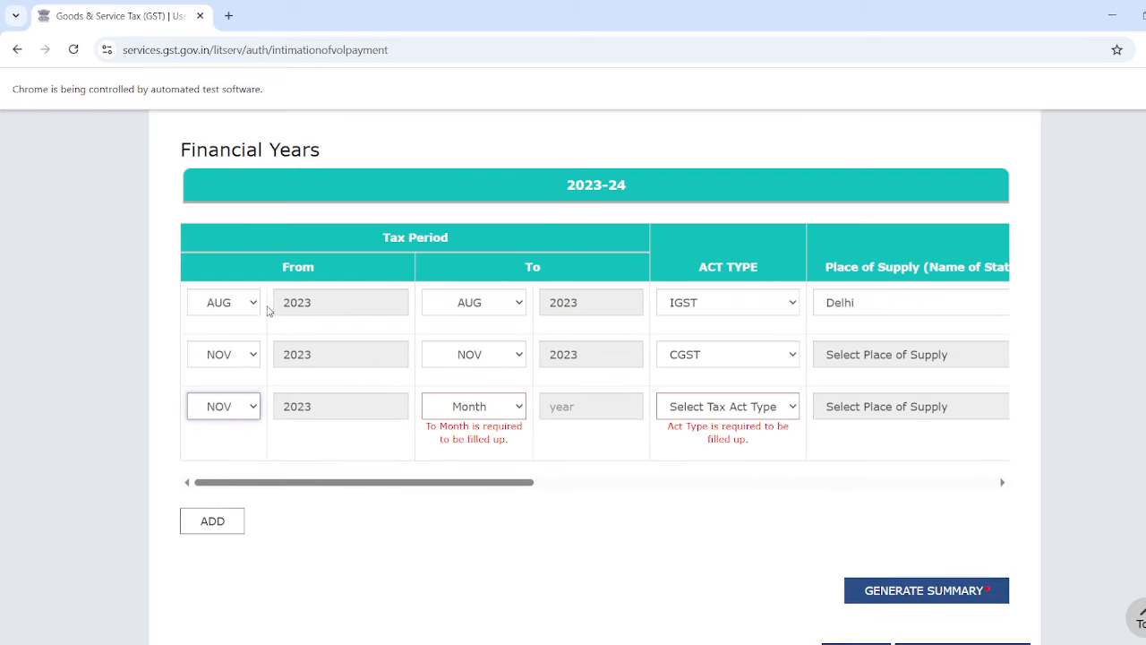
click(459, 407)
click(465, 460)
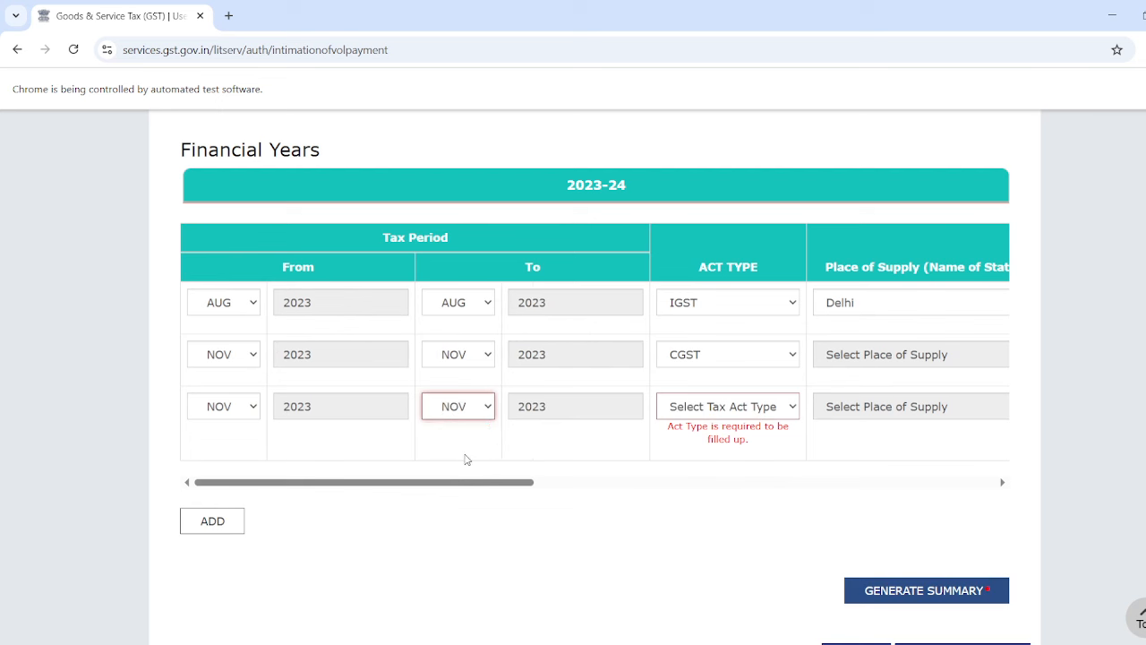
click(740, 414)
click(724, 490)
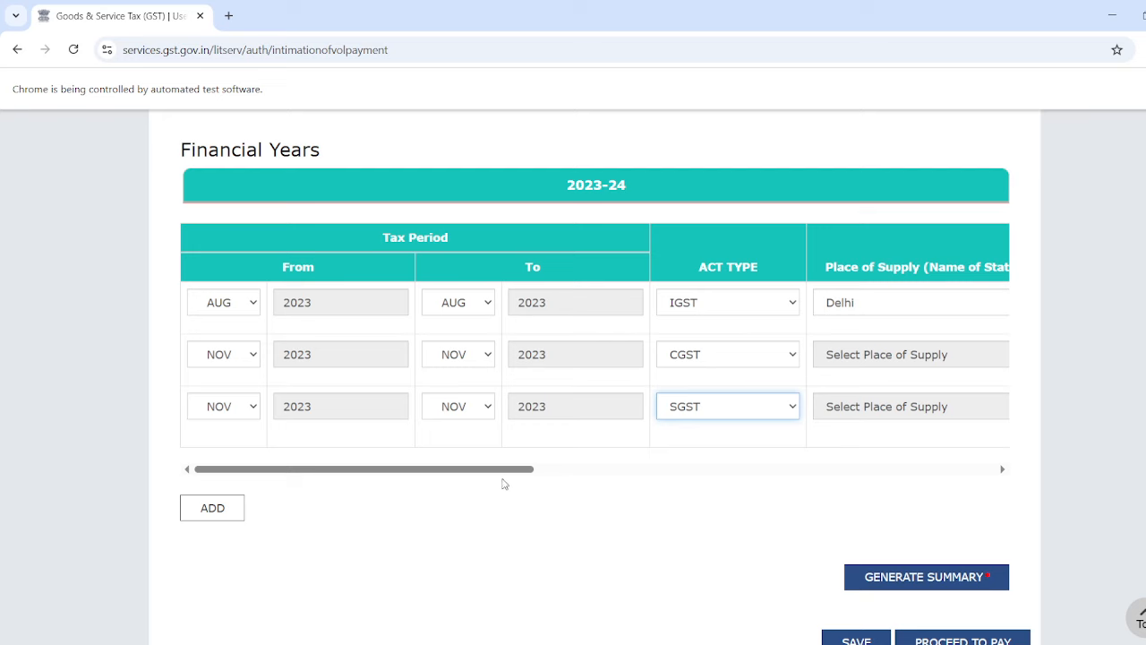
Enter tax of 2000 and interest of 100 in the SGST payment row.
drag(506, 469, 711, 468)
click(652, 411)
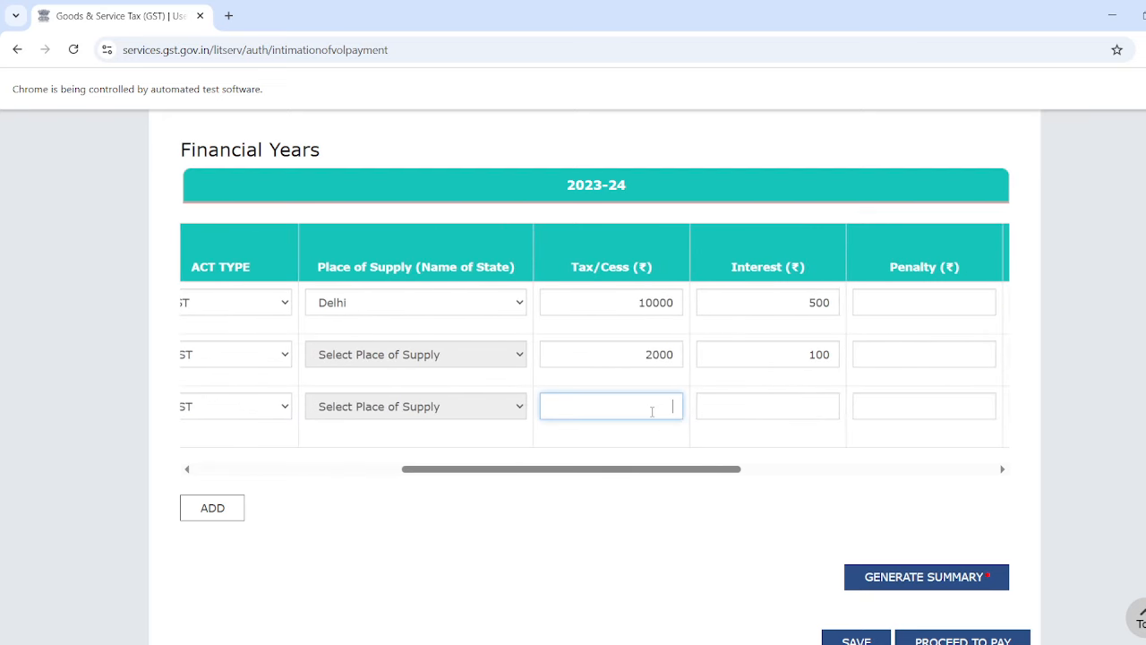
text(2000)
key(Tab)
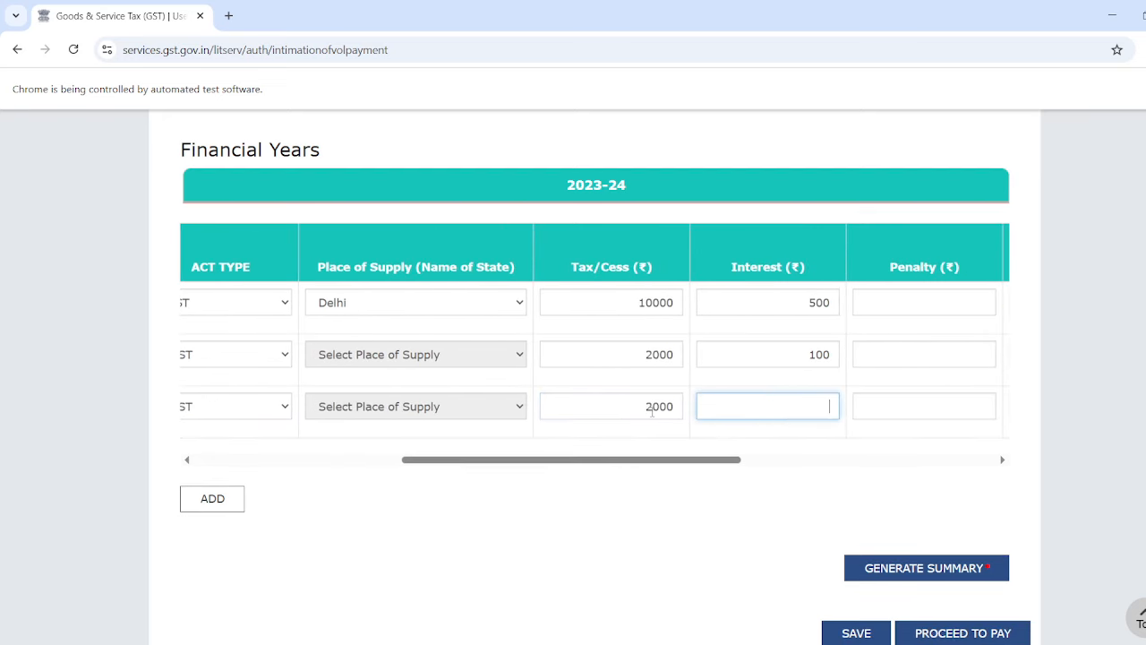
text(100)
key(Tab)
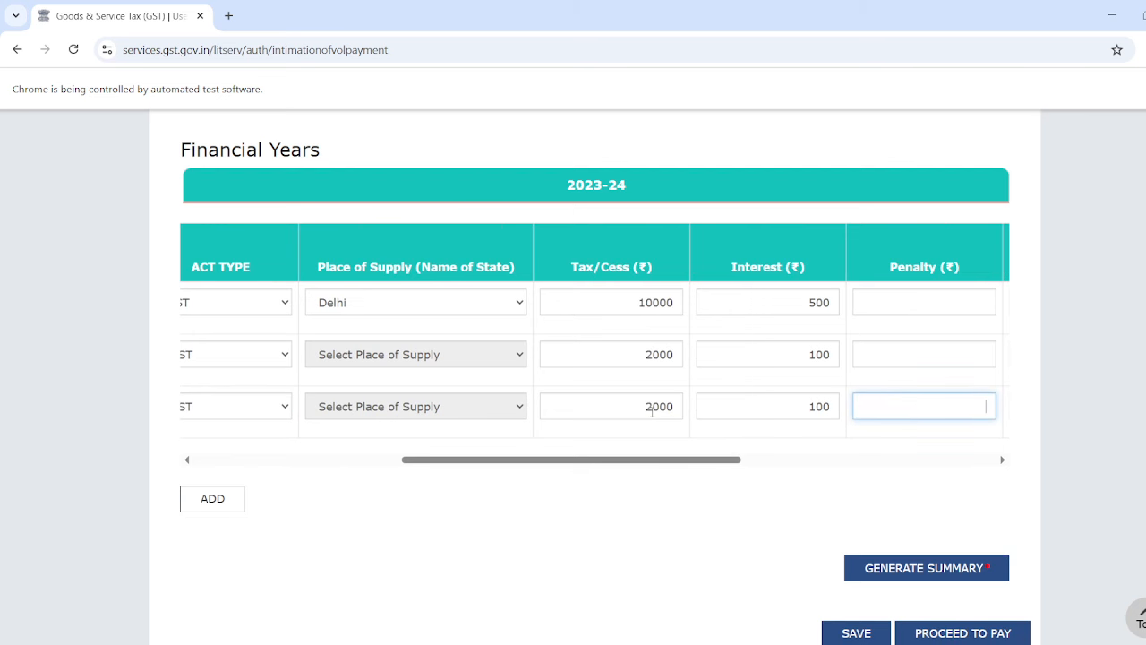
Save the completed payment details and proceed to the voluntary payment page.
scroll(692, 550, down, 2)
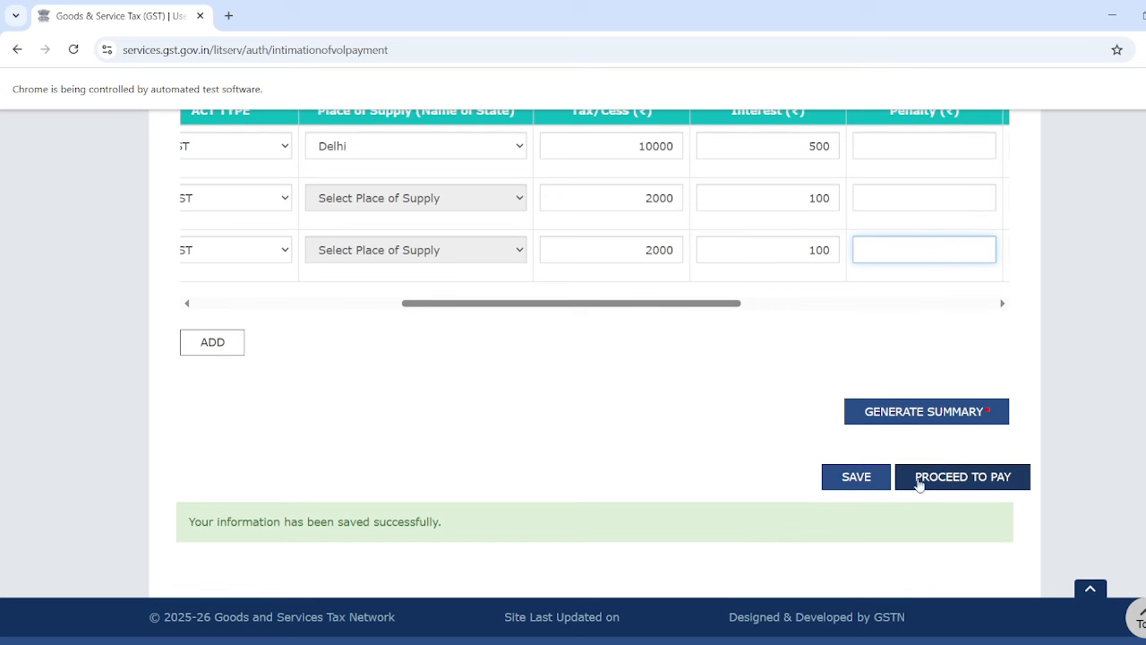
click(846, 479)
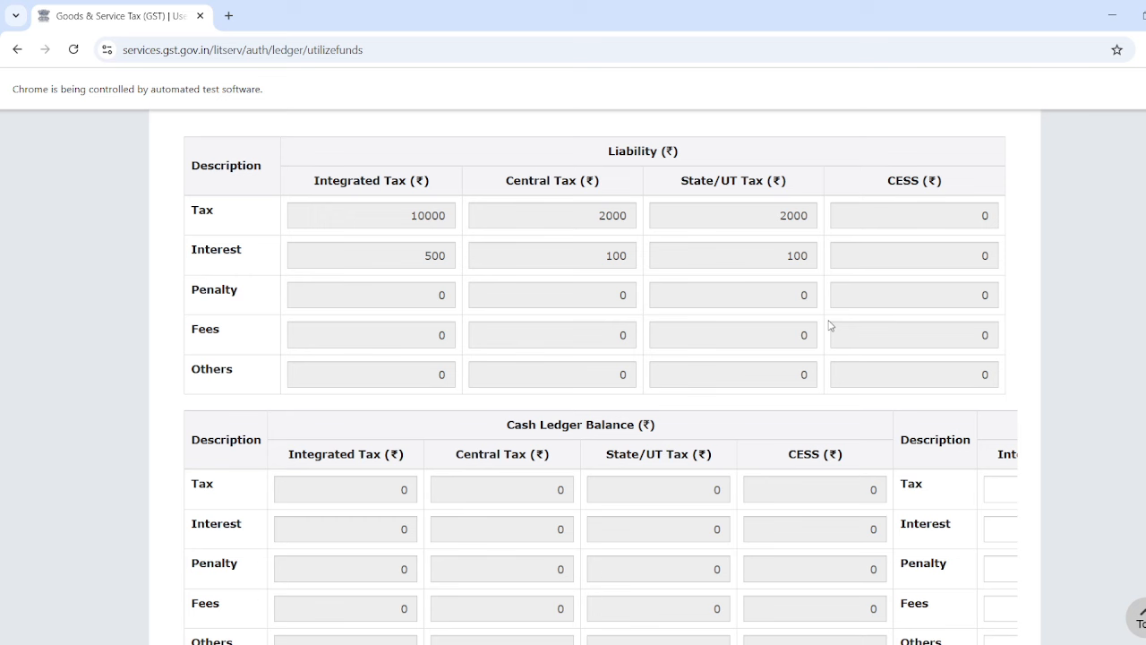
Compare the liability table with the cash and credit ledger balances available for the voluntary payment.
scroll(895, 353, down, 1)
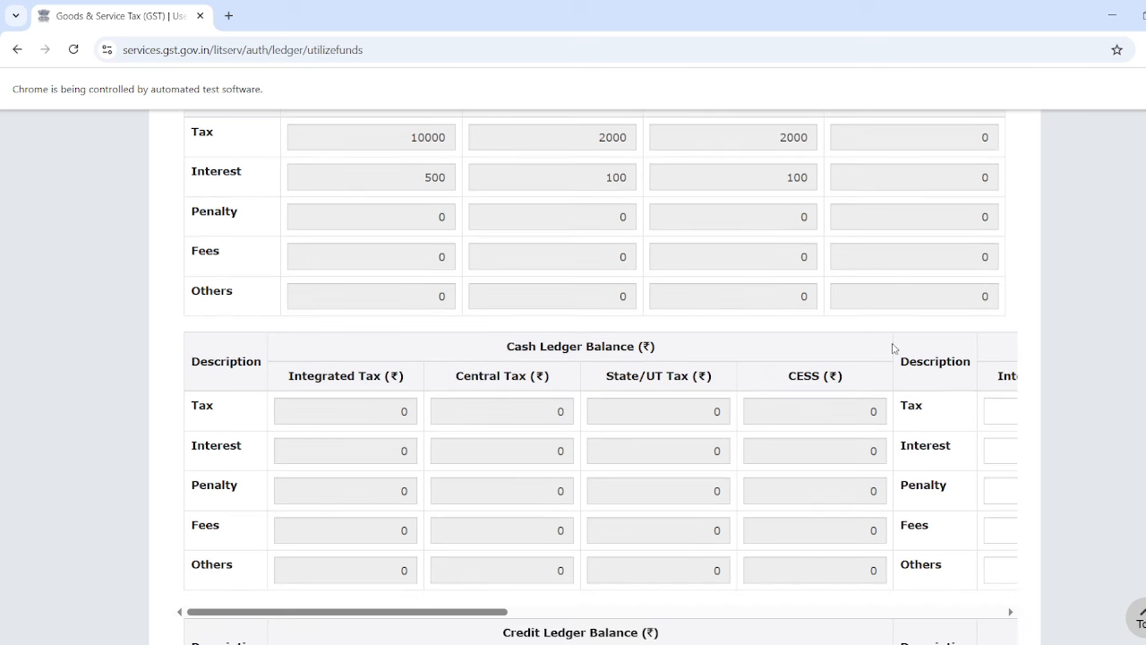
scroll(645, 352, down, 1)
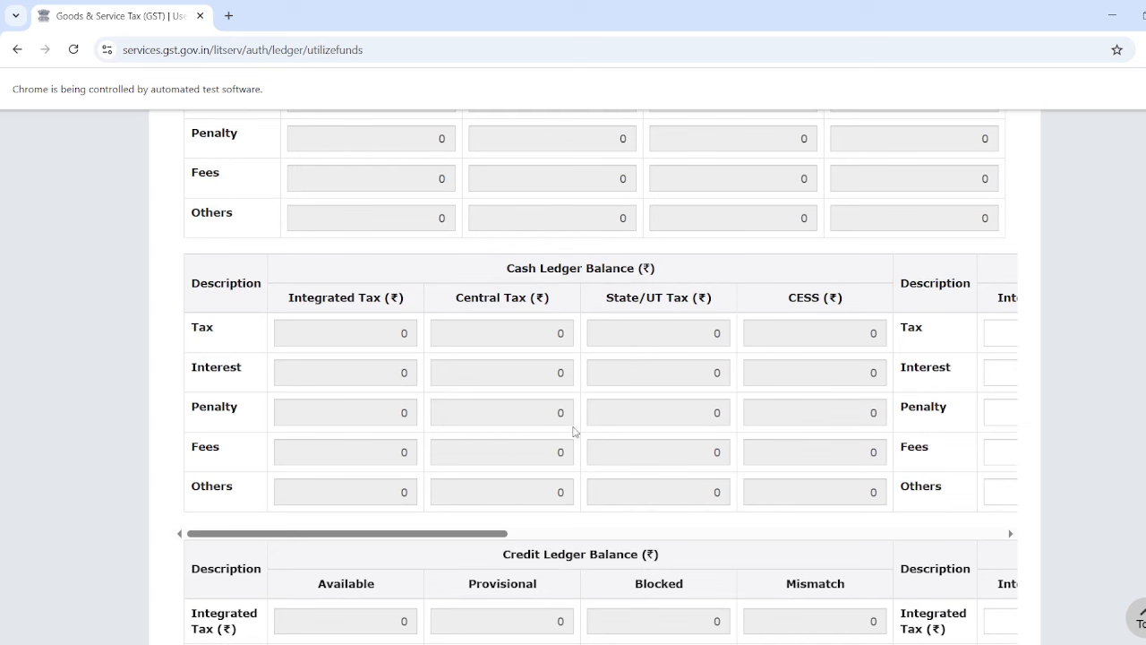
scroll(652, 394, up, 1)
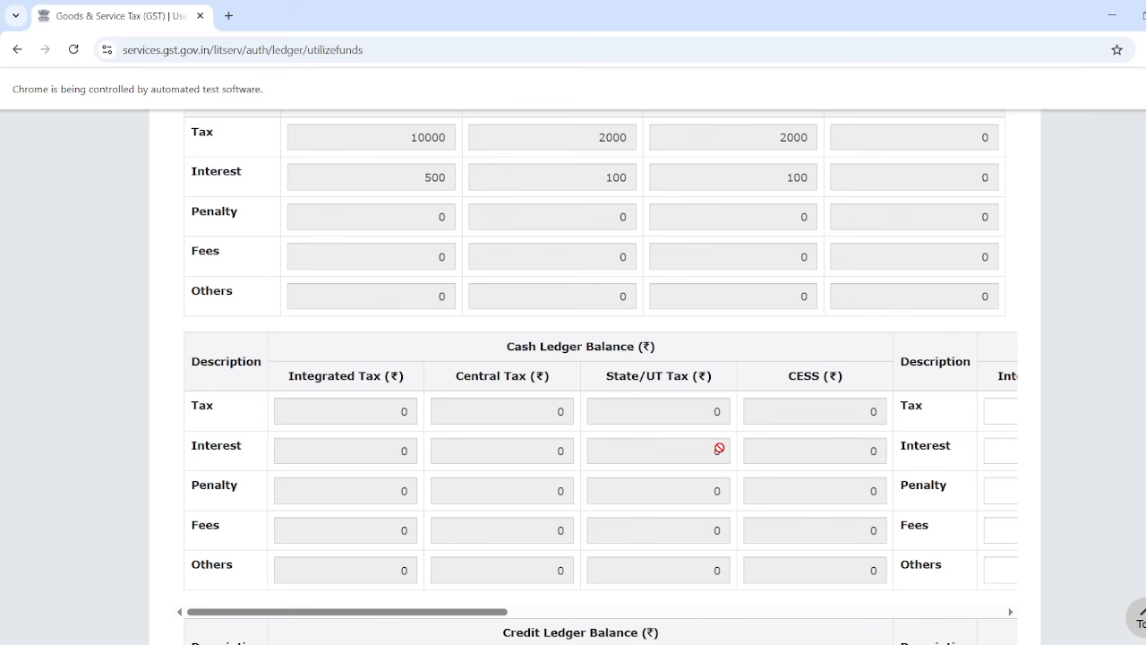
scroll(719, 447, down, 4)
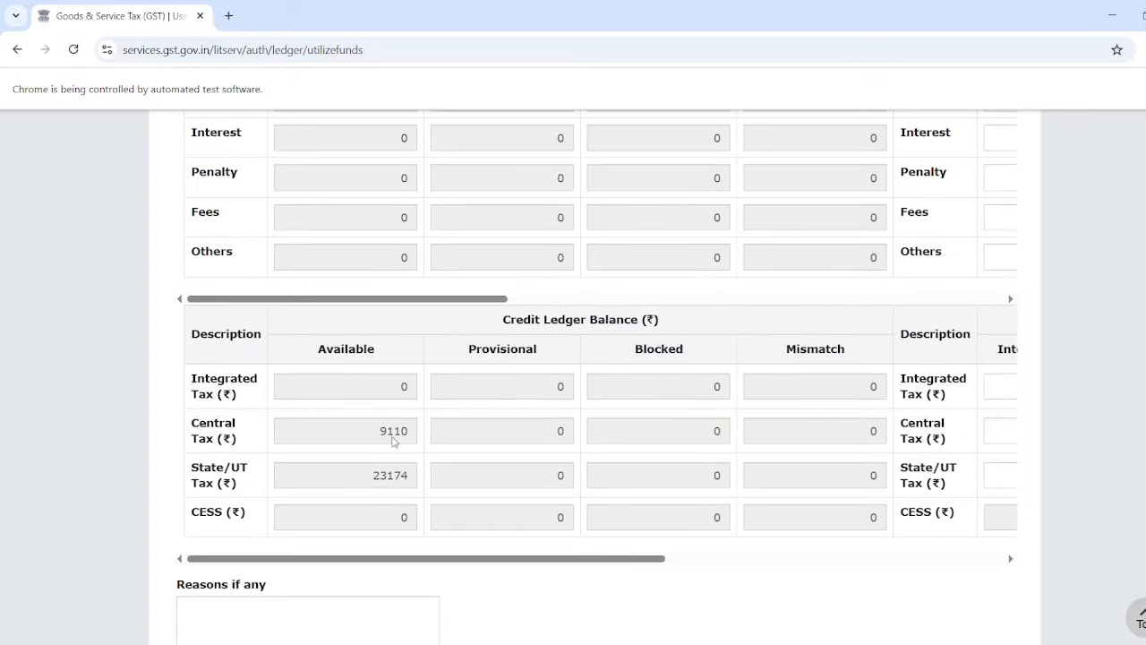
drag(450, 562, 722, 563)
scroll(621, 564, up, 5)
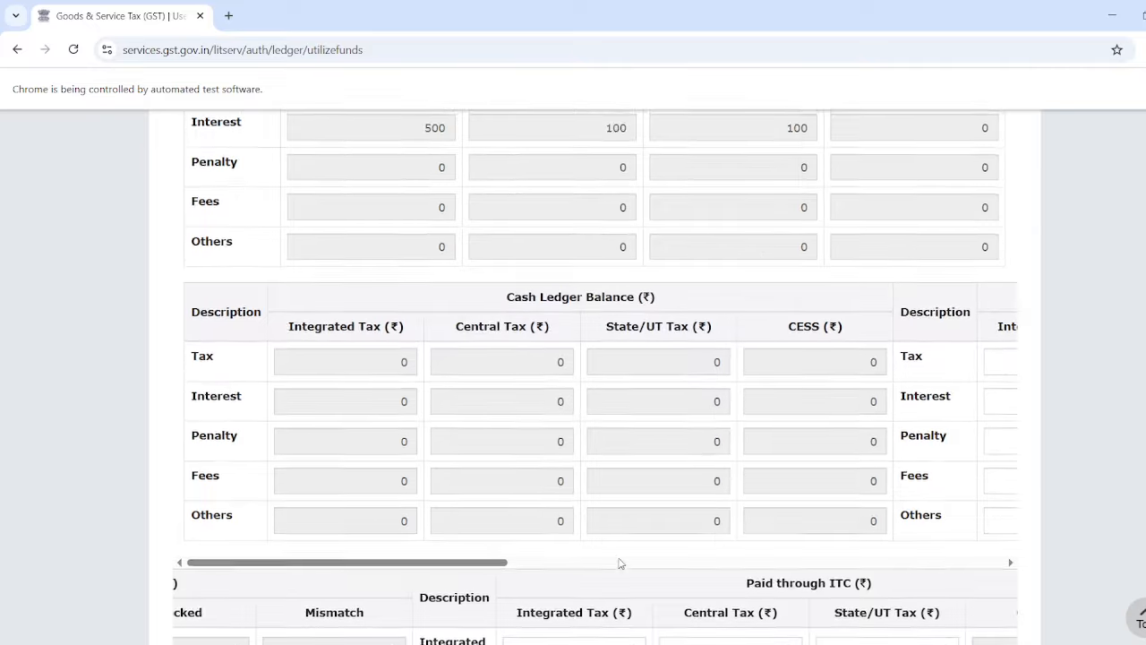
scroll(636, 450, down, 6)
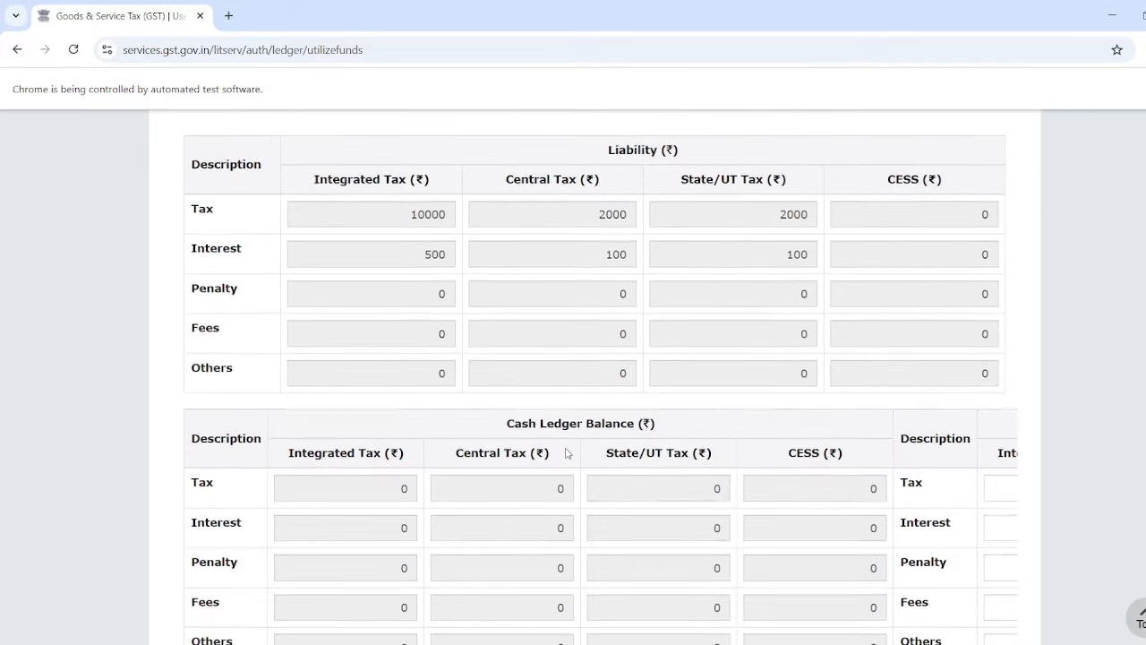
drag(589, 408, 309, 409)
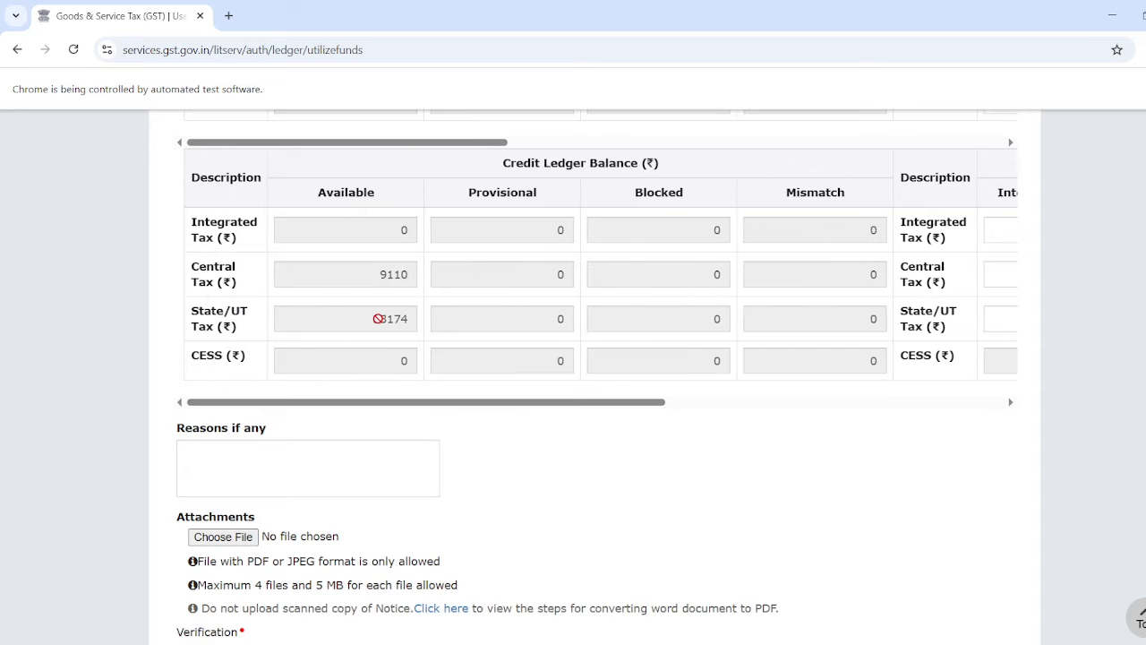
scroll(406, 349, up, 5)
scroll(405, 350, up, 2)
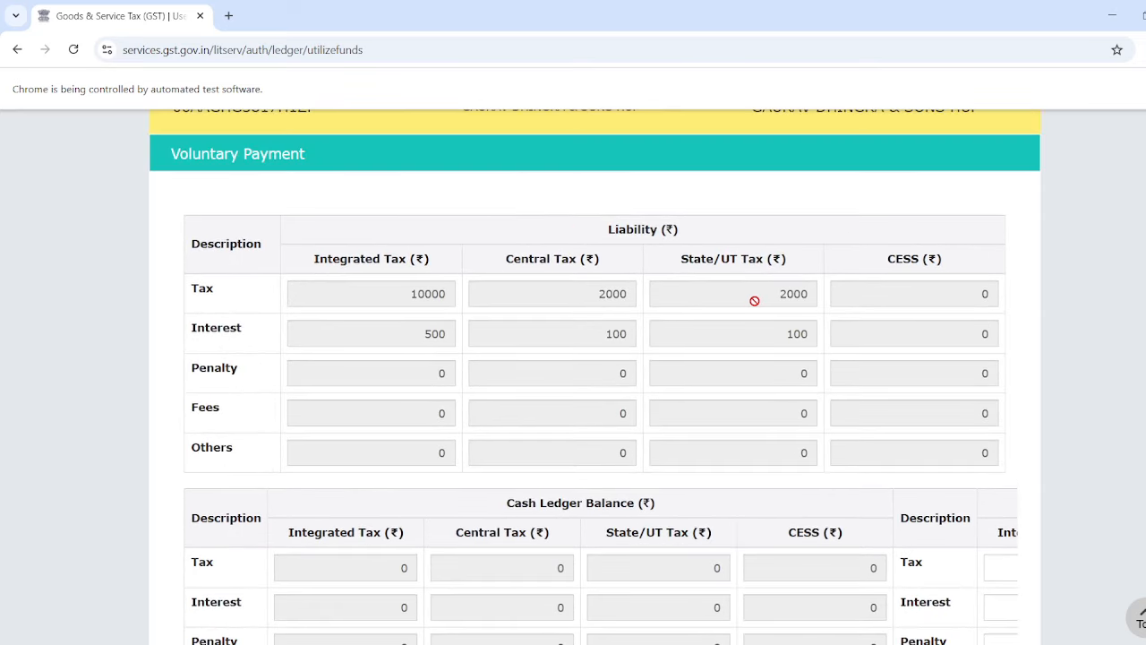
Set the Central Tax amount paid through Central Tax ITC to 2000.
scroll(723, 504, down, 6)
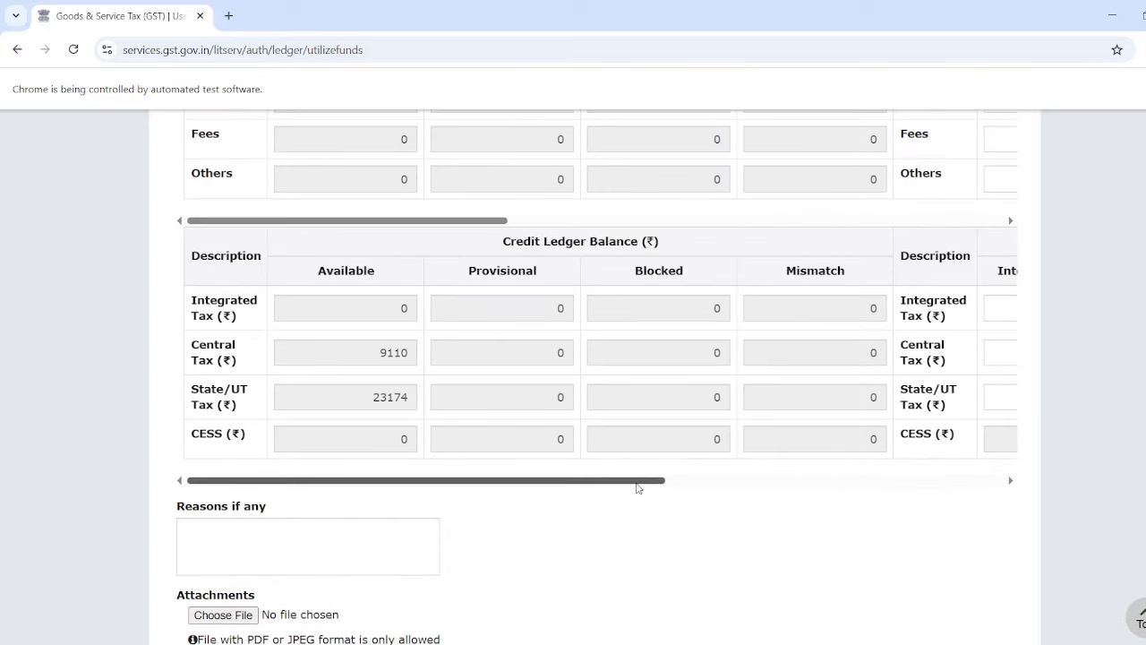
drag(638, 485, 970, 488)
click(653, 362)
text(2000)
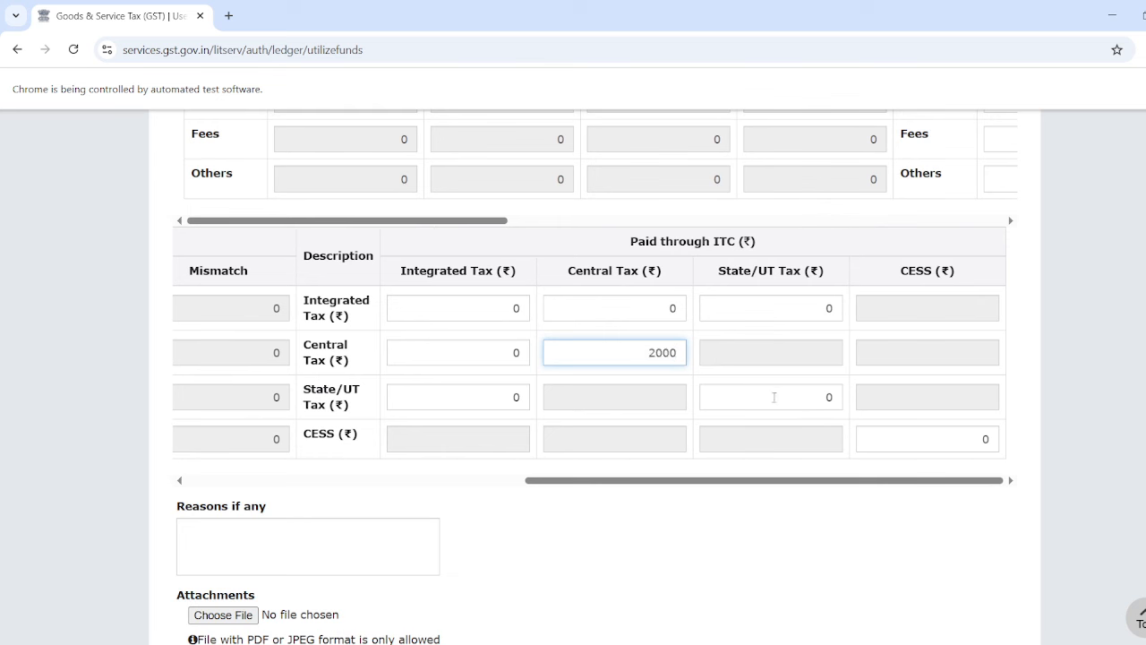
Set the State/UT Tax amount paid through State/UT Tax ITC to 2000.
click(791, 396)
key(BackSpace)
text(2000)
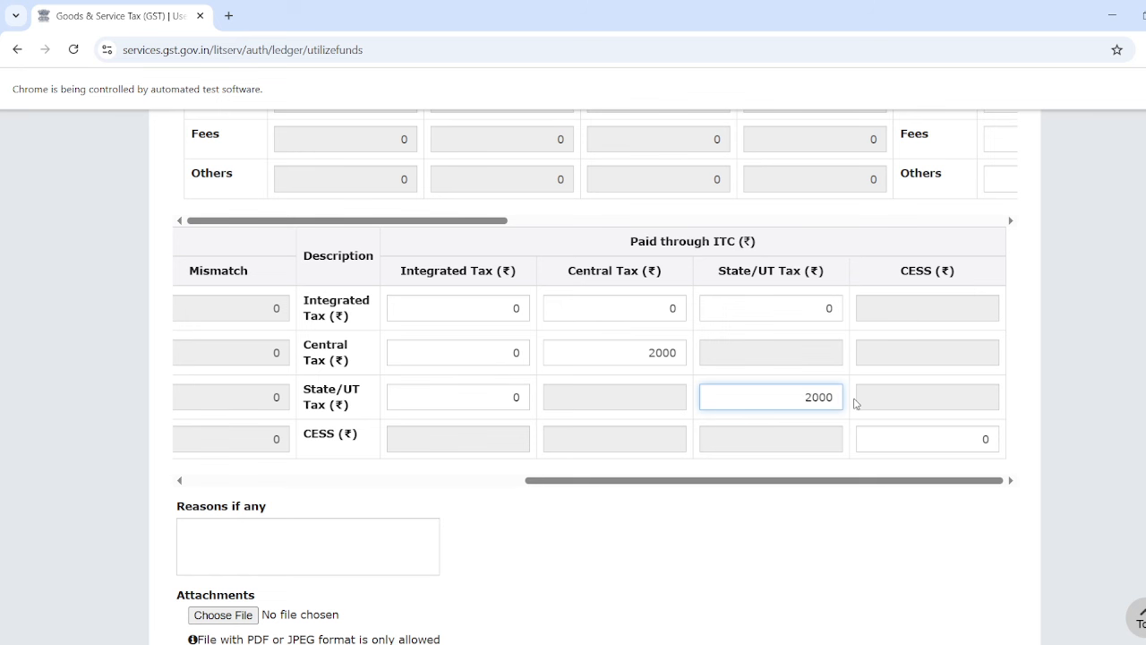
click(1016, 398)
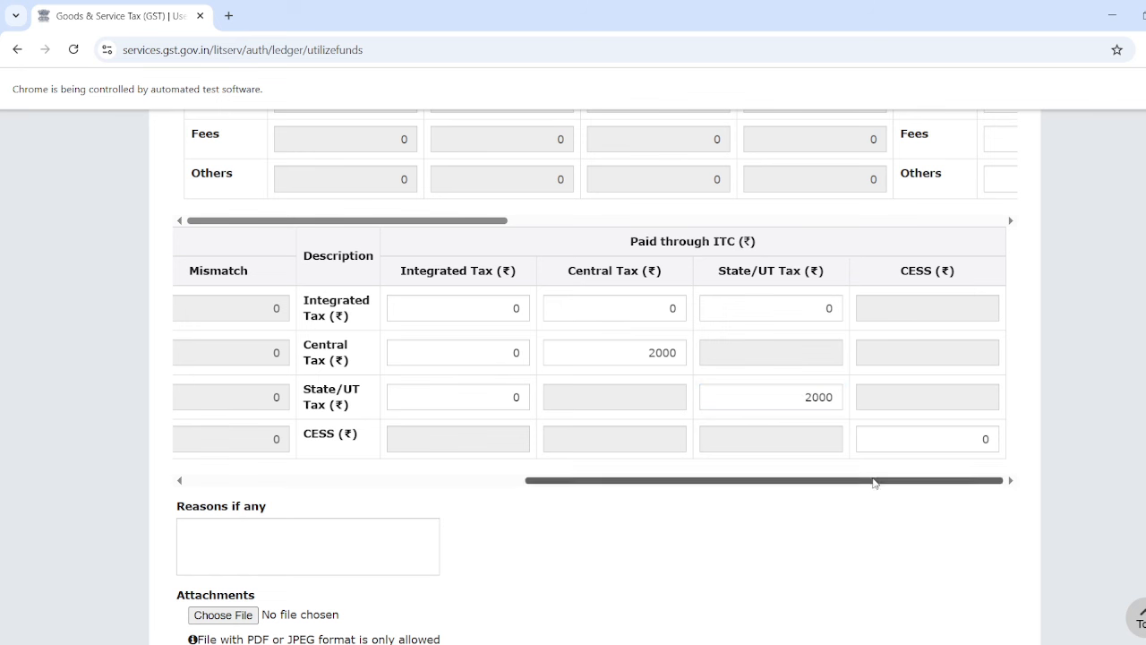
Check the available credit ledger balances and set the Integrated Tax amount paid through Central Tax ITC to 7110.
drag(872, 482, 522, 493)
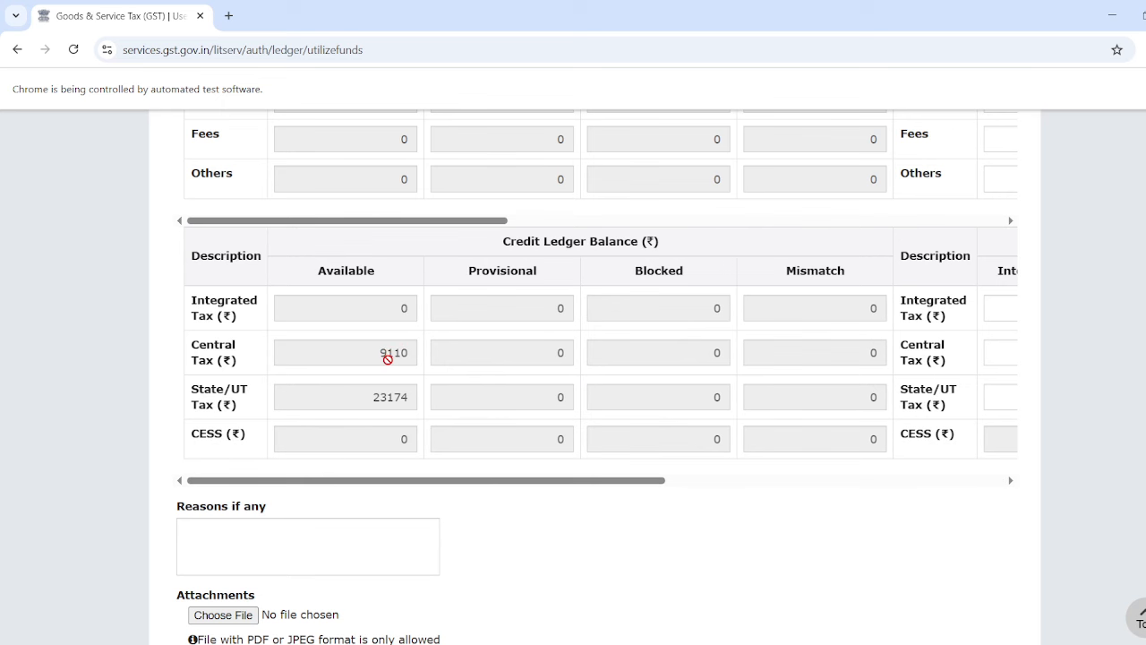
drag(470, 484, 770, 492)
double_click(733, 310)
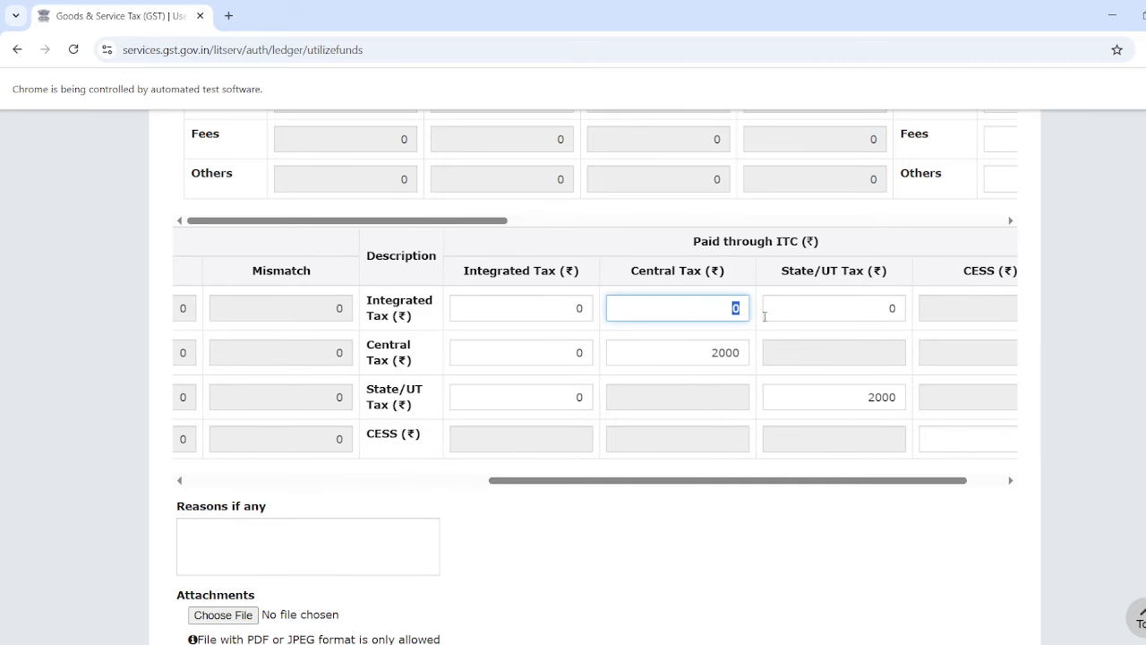
text(7110)
click(752, 503)
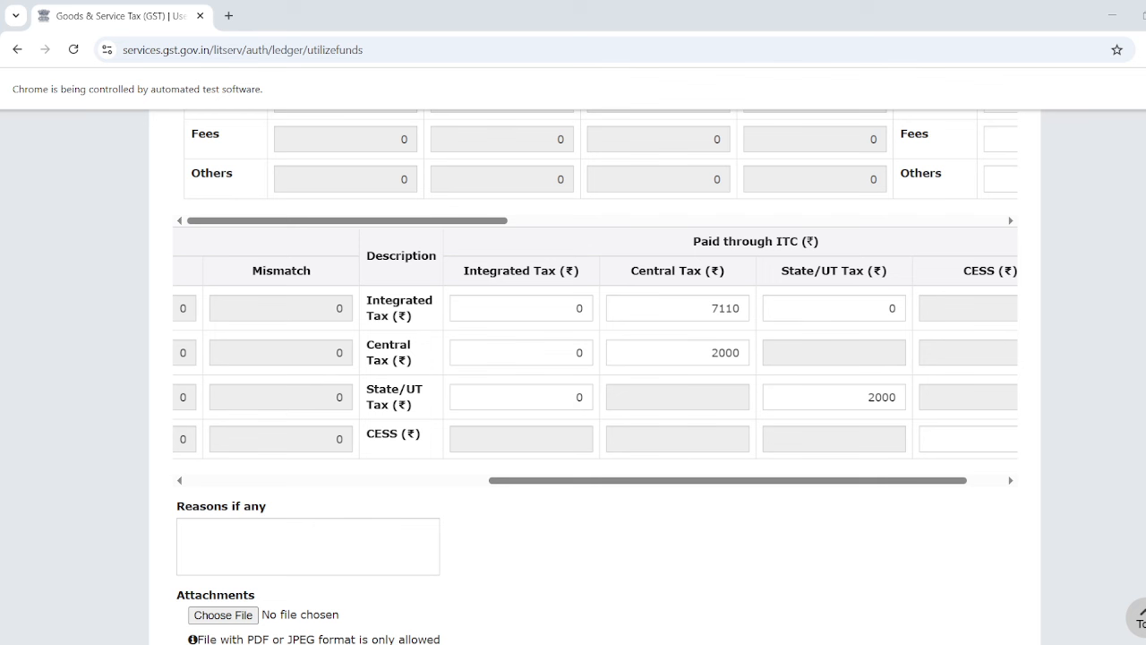
Clear the Integrated Tax amount paid through Central Tax ITC.
click(883, 311)
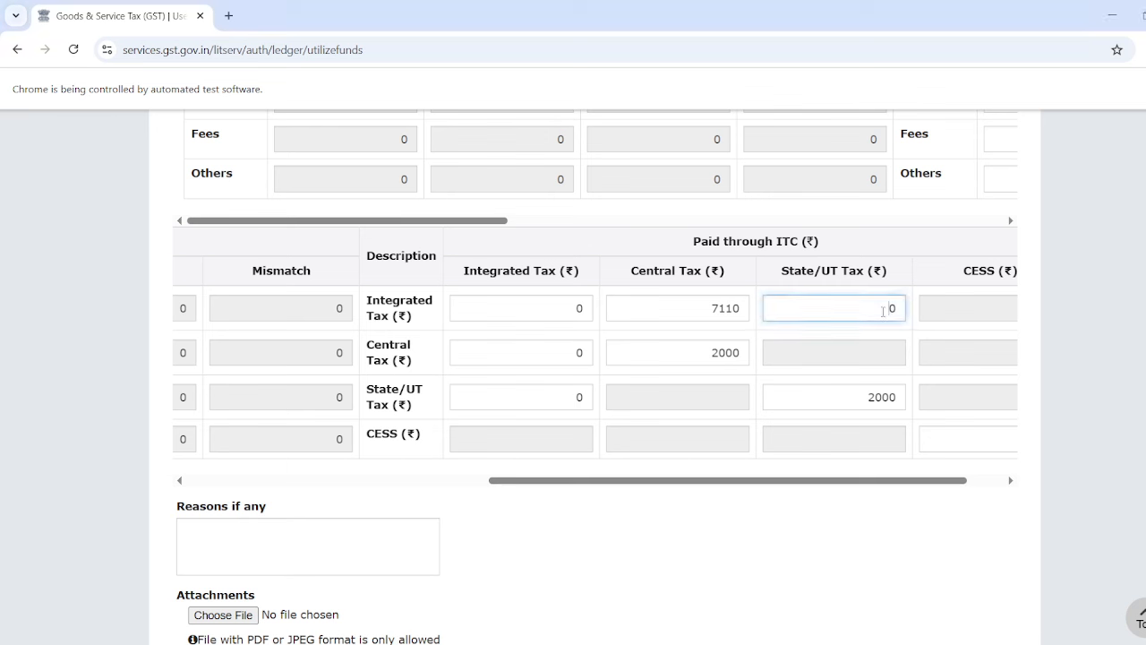
double_click(893, 309)
mouse_move(730, 485)
mouse_down()
mouse_move(358, 486)
mouse_move(737, 471)
mouse_up()
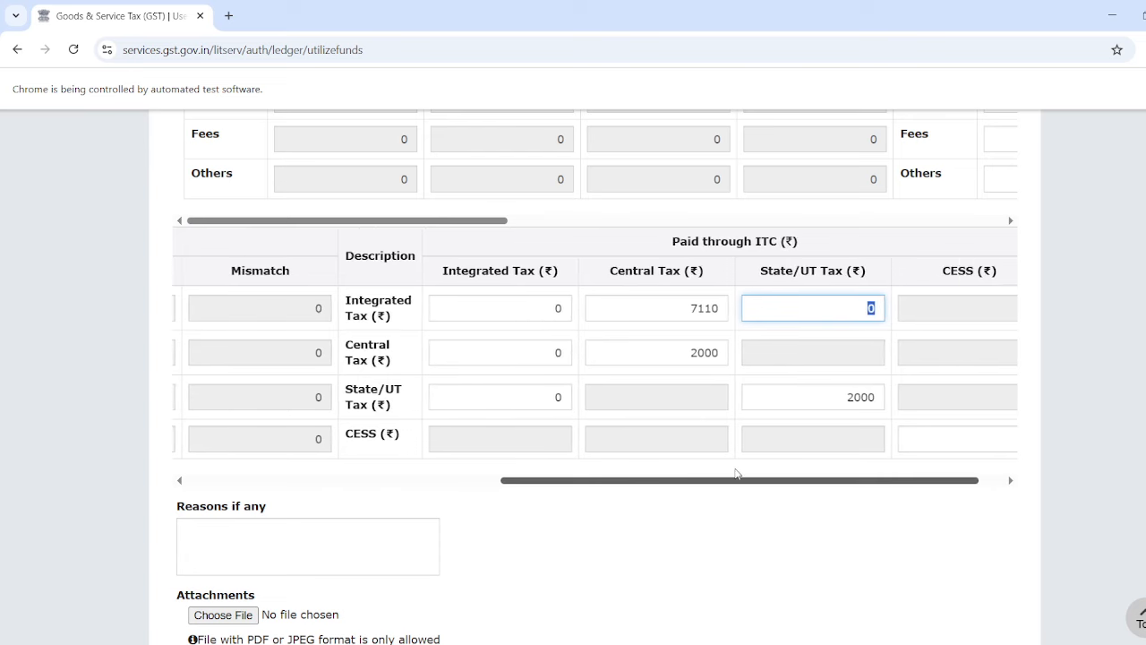
drag(671, 304, 729, 310)
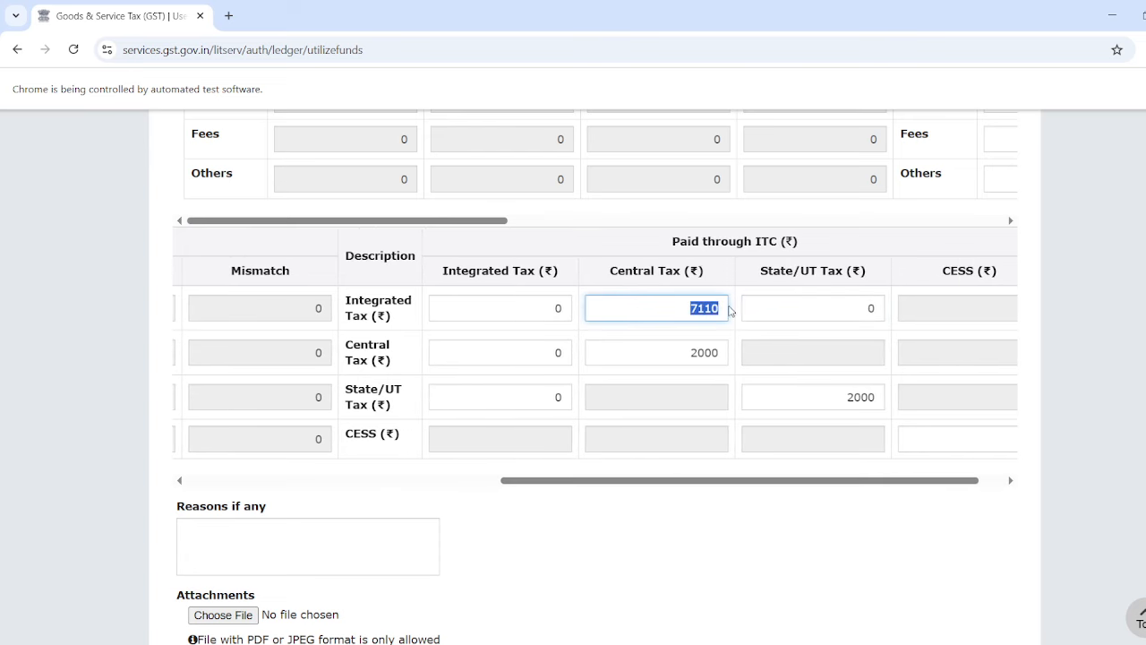
key(BackSpace)
Set the amounts paid through Integrated Tax ITC to 7110 for Central Tax and 2890 for State/UT Tax.
drag(559, 352, 588, 358)
text(71)
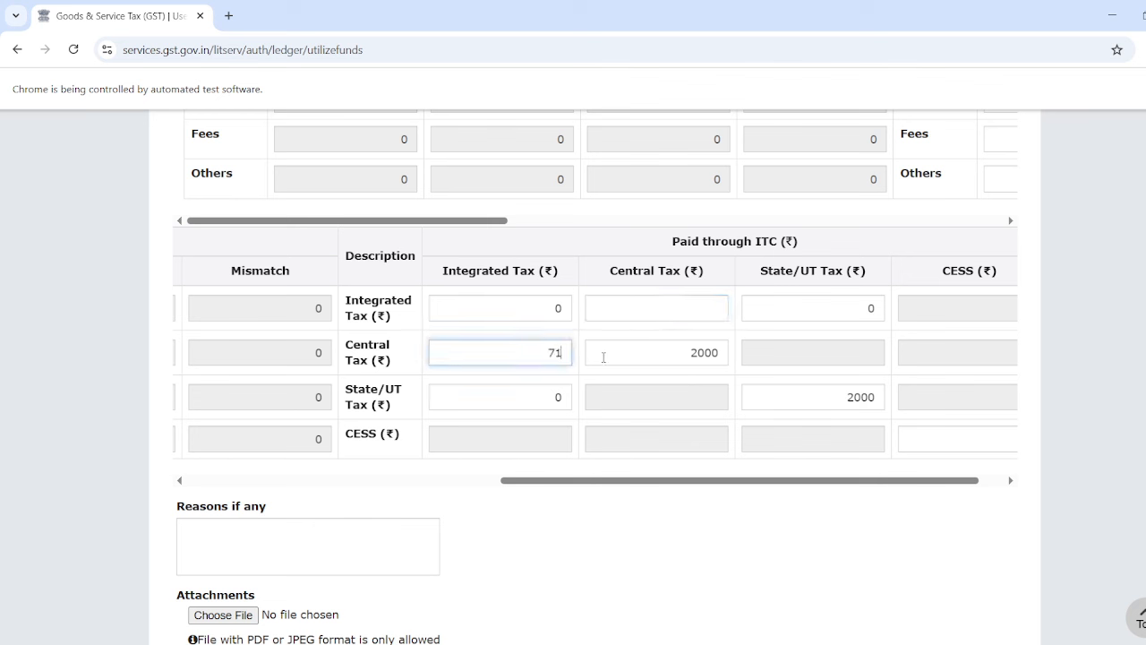
text(10)
click(537, 398)
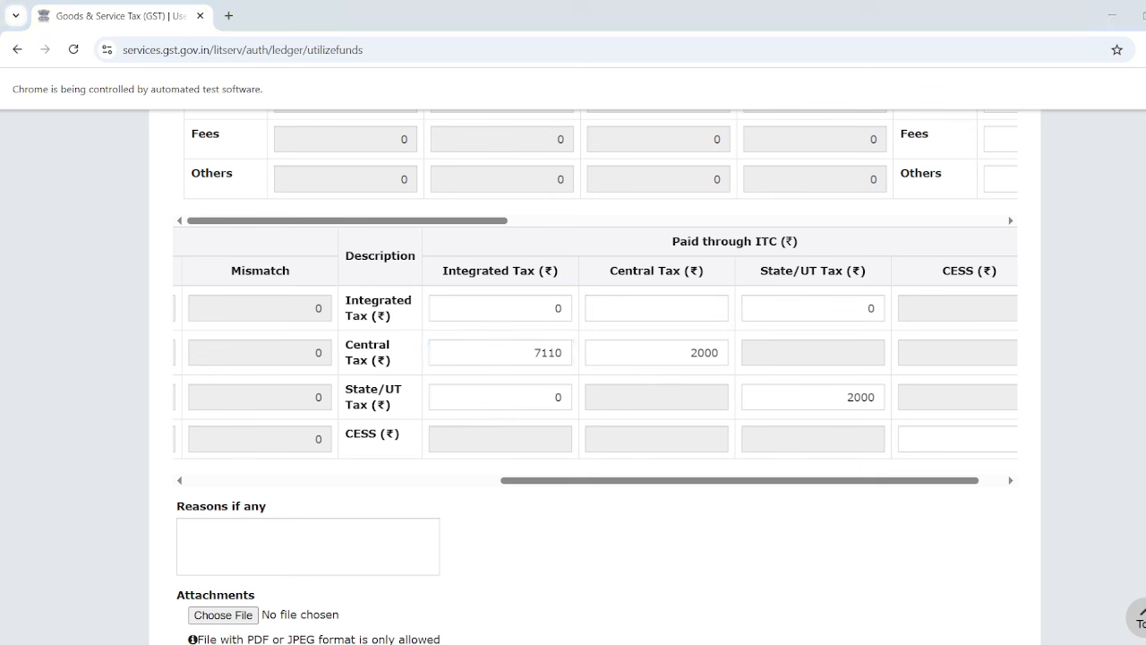
drag(560, 397, 613, 400)
text(2)
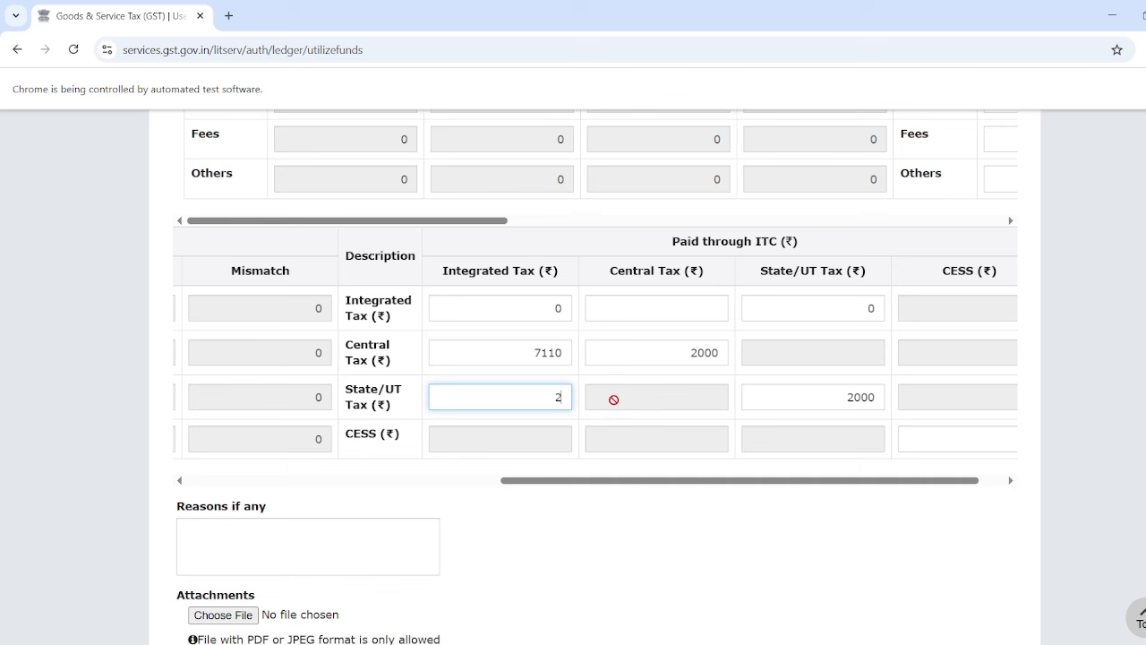
text(890)
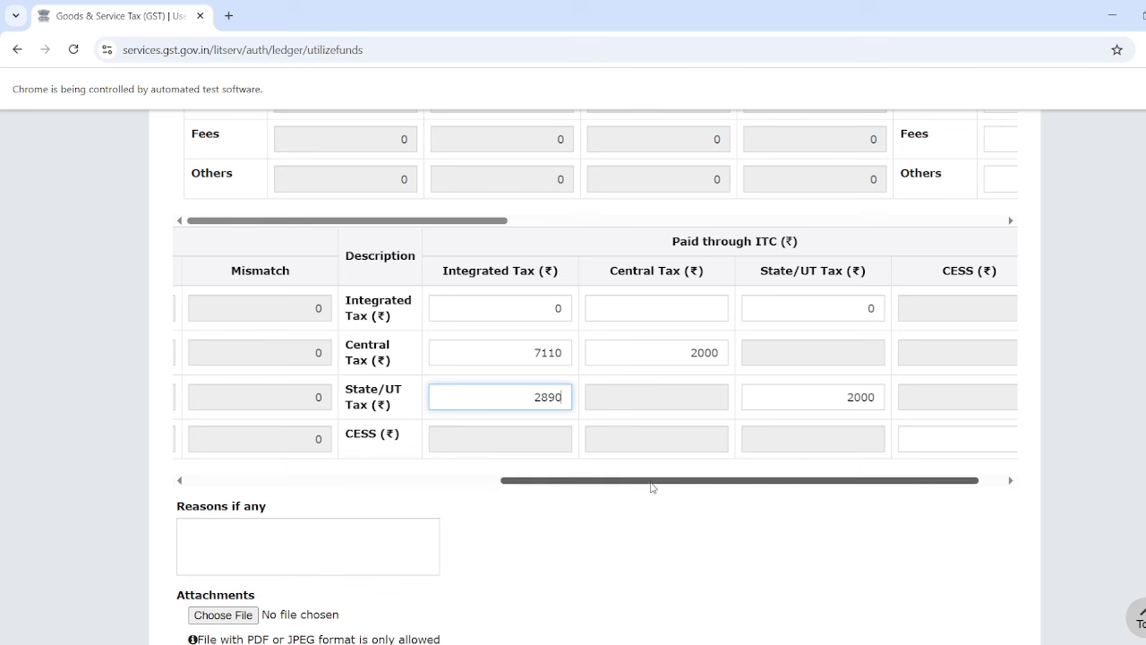
Review the credit ledger balances and the Pay through Cash table for tax, interest, penalty, fees and others.
drag(652, 485, 325, 471)
scroll(470, 414, up, 3)
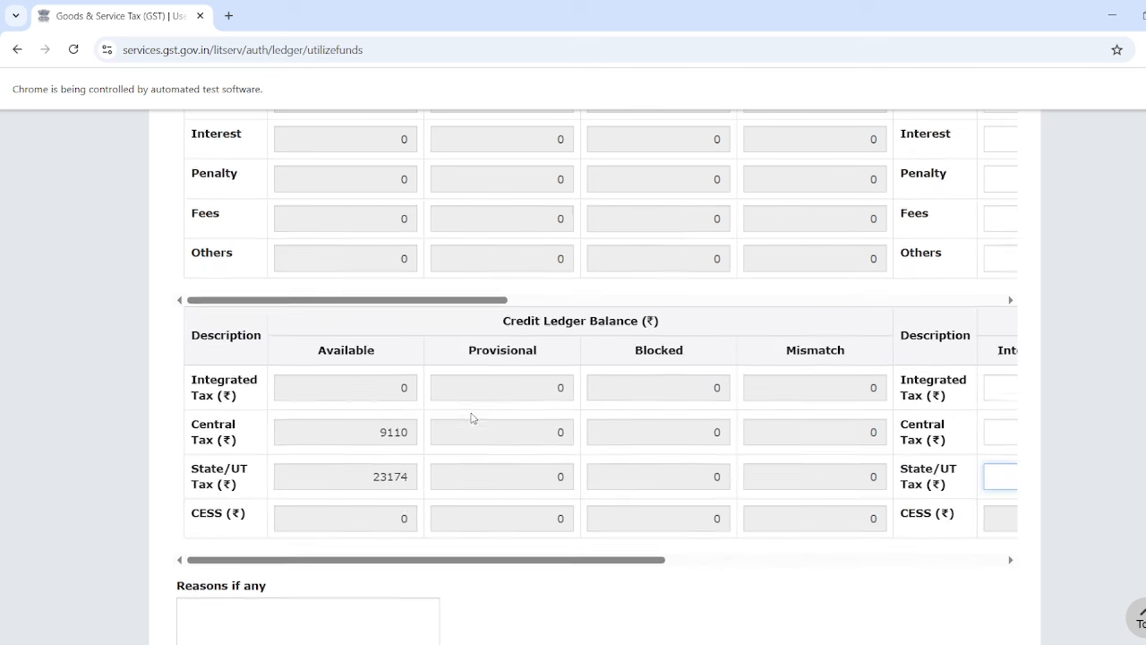
drag(474, 455, 670, 453)
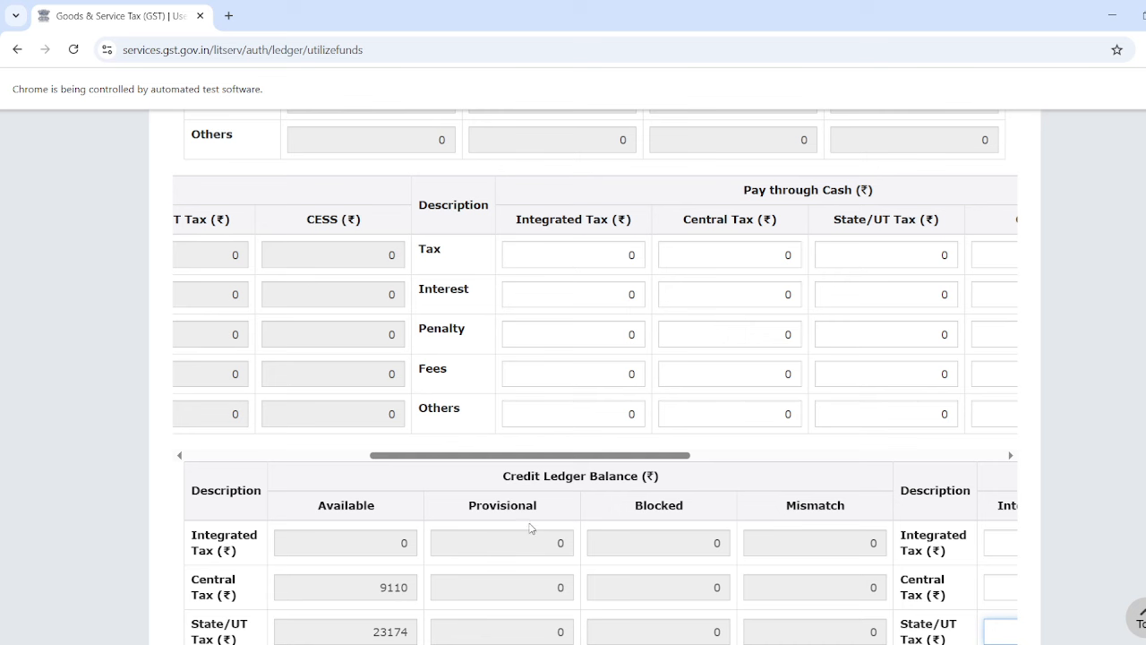
scroll(528, 525, down, 3)
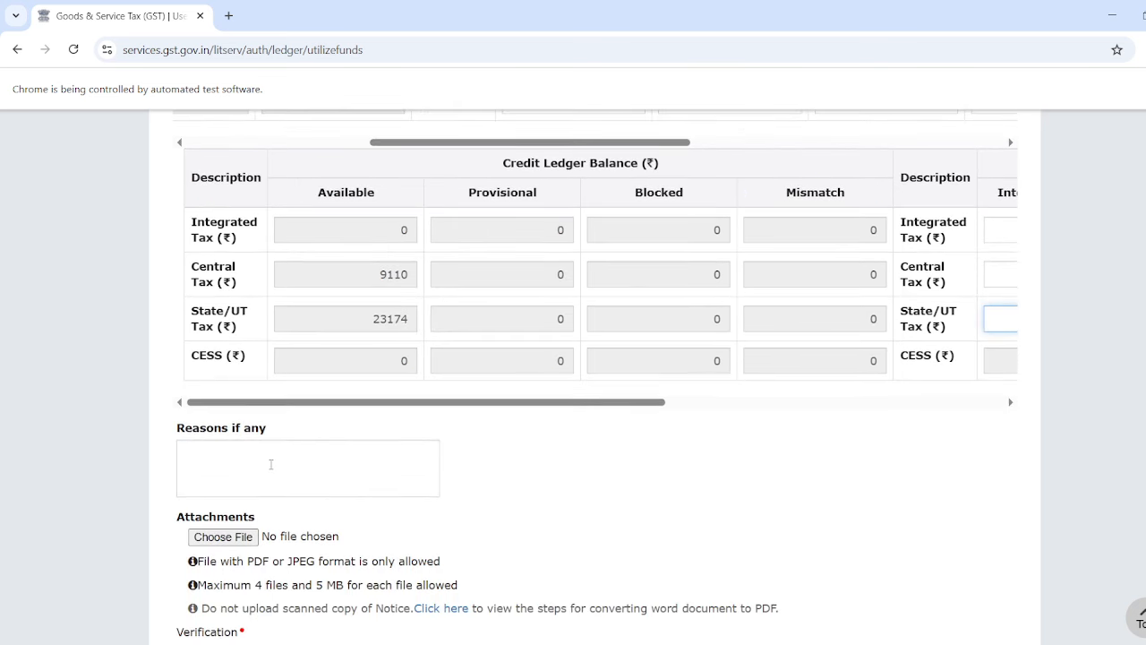
Leave the reasons and attachments empty and accept the verification declaration.
click(270, 464)
scroll(552, 489, down, 2)
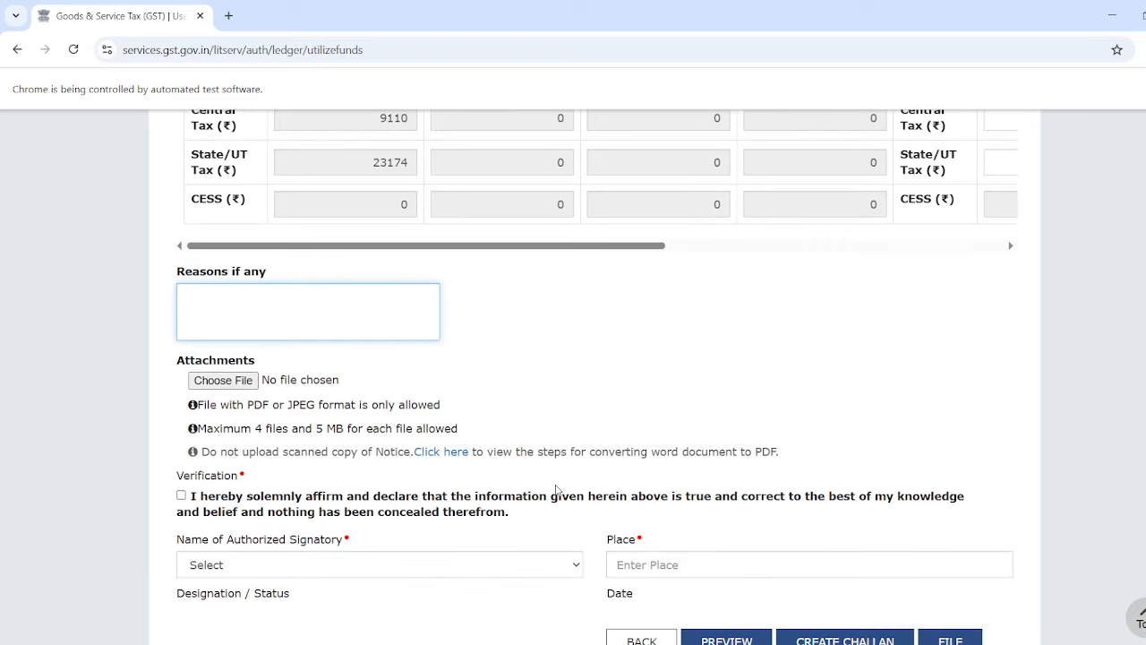
scroll(555, 489, down, 1)
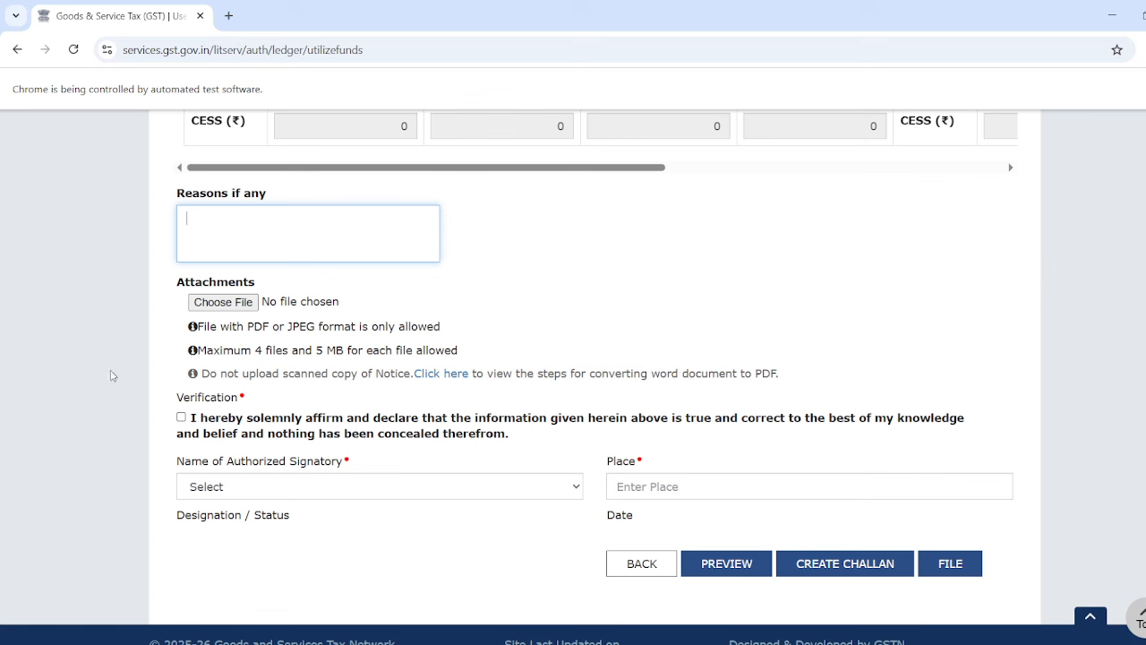
scroll(251, 415, down, 1)
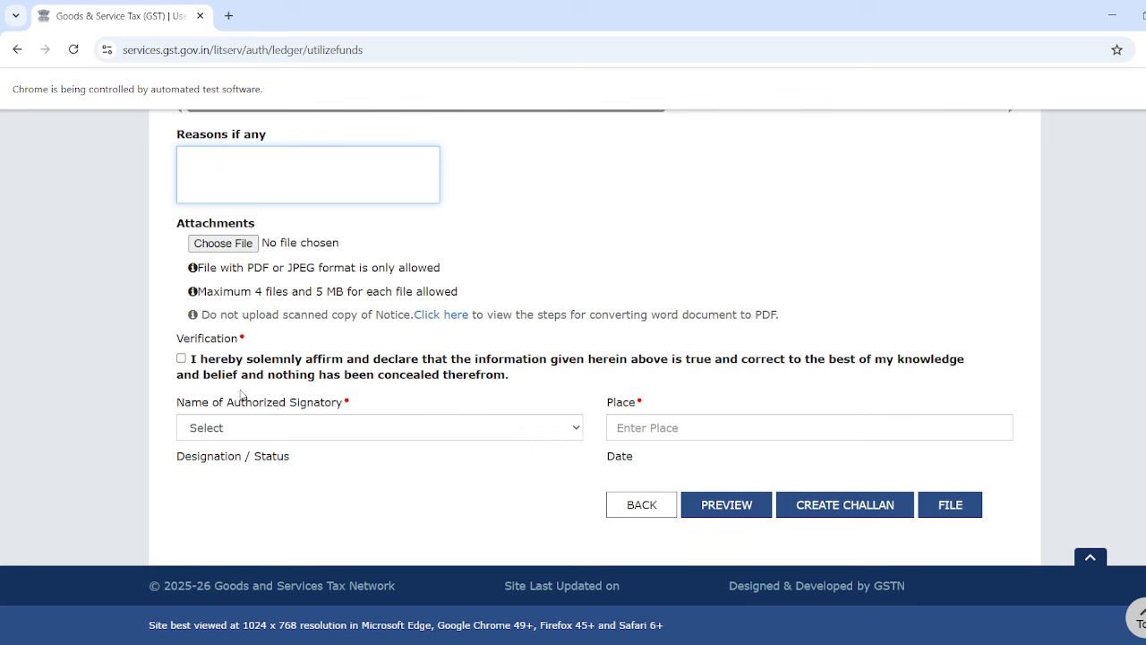
click(183, 361)
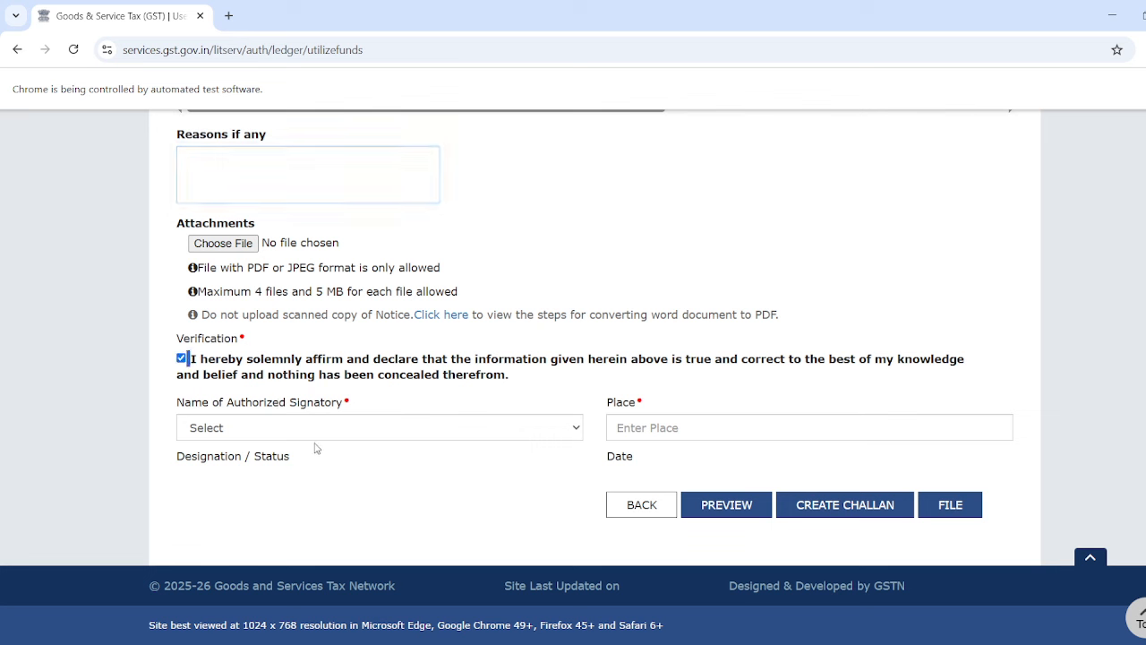